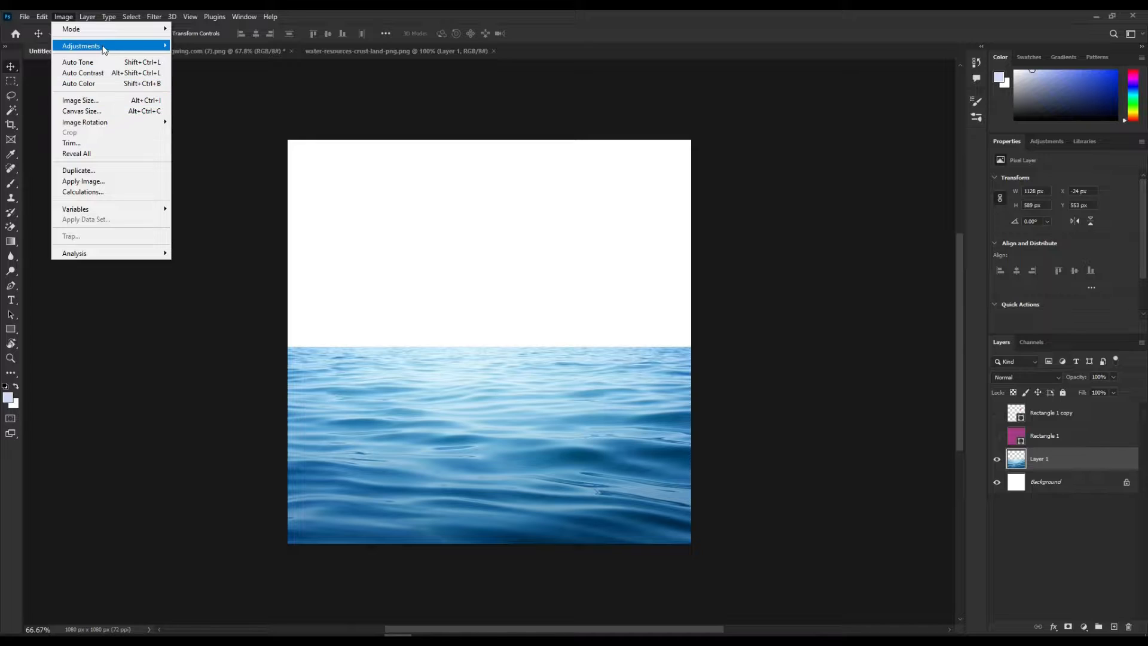
- Open a Hue/Saturation adjustment on the water layer and shift the hue of its sampled cyans to +85
mouse_move(83, 47)
click(203, 105)
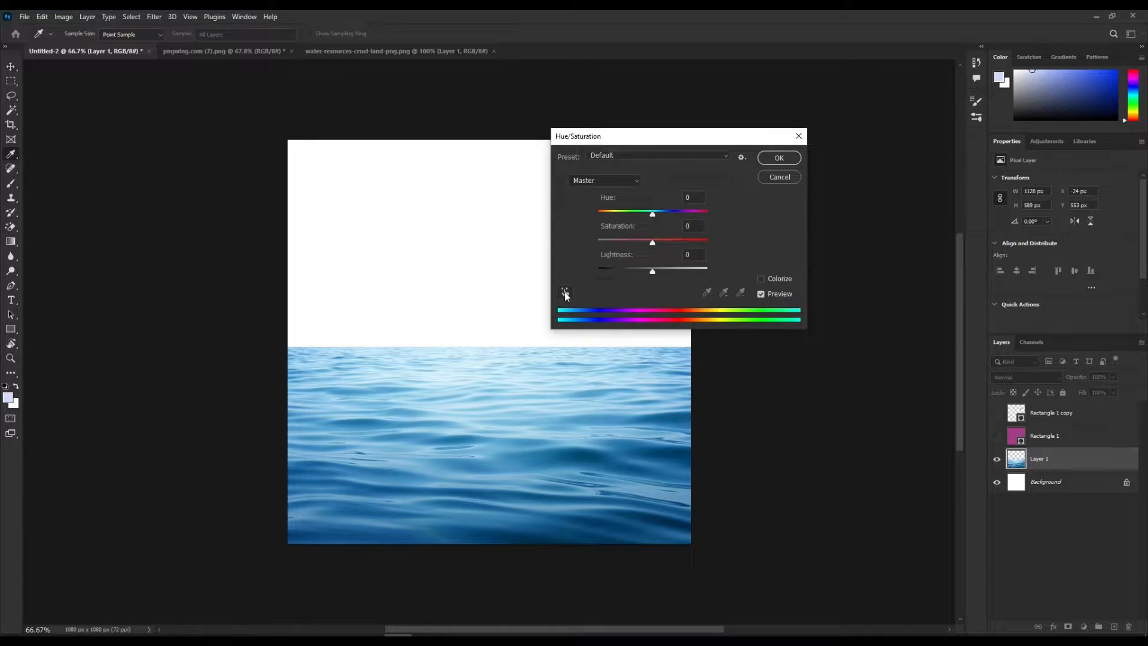
click(565, 292)
click(582, 452)
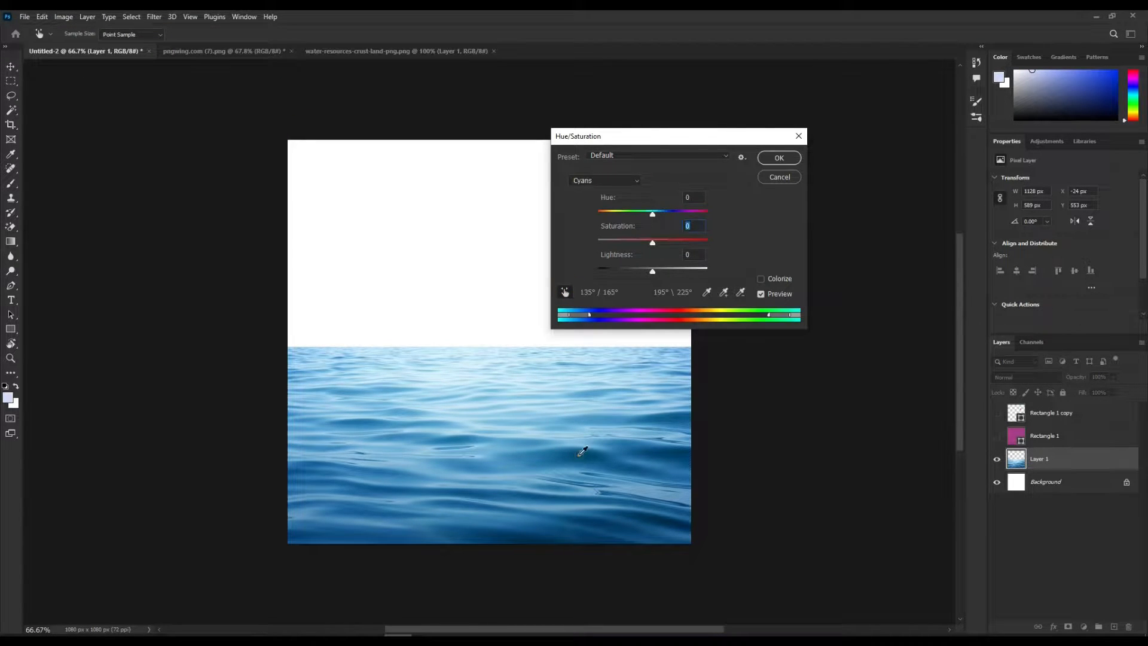
drag(652, 215, 691, 217)
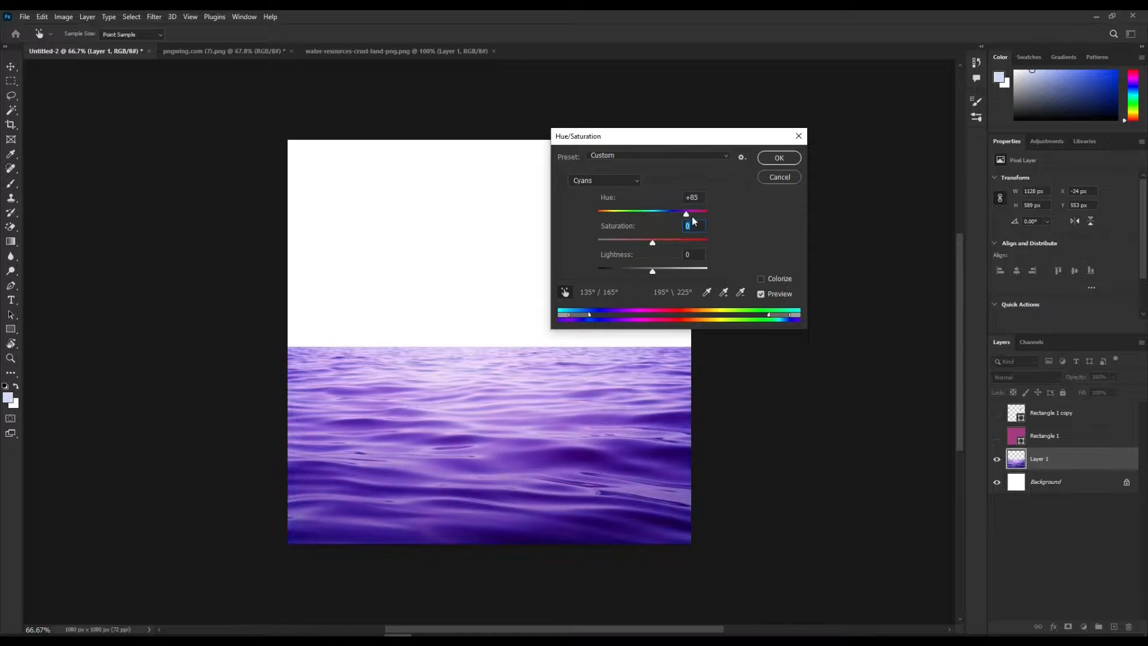
- Colorize the water bright magenta with hue 309, raised saturation and lightness -5, and apply the adjustment
click(761, 279)
drag(625, 242, 696, 215)
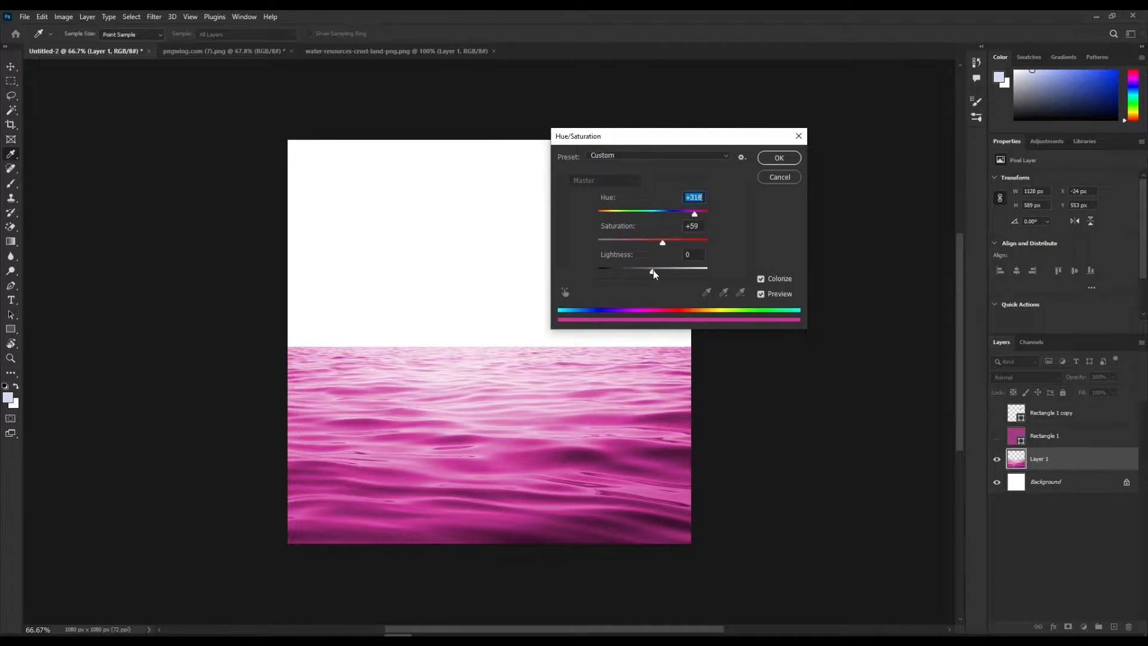
drag(654, 272, 652, 281)
drag(662, 242, 692, 222)
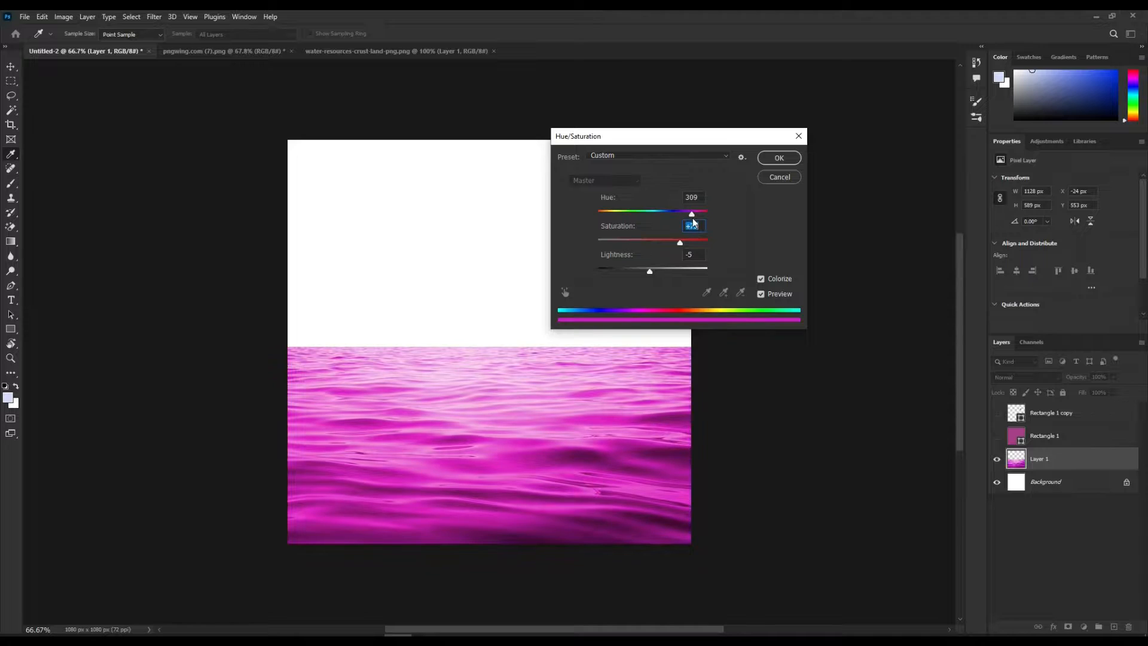
click(779, 159)
- Draw a rectangle about 1235 × 219 px across the canvas just above the waterline, behind the water layer
click(1115, 627)
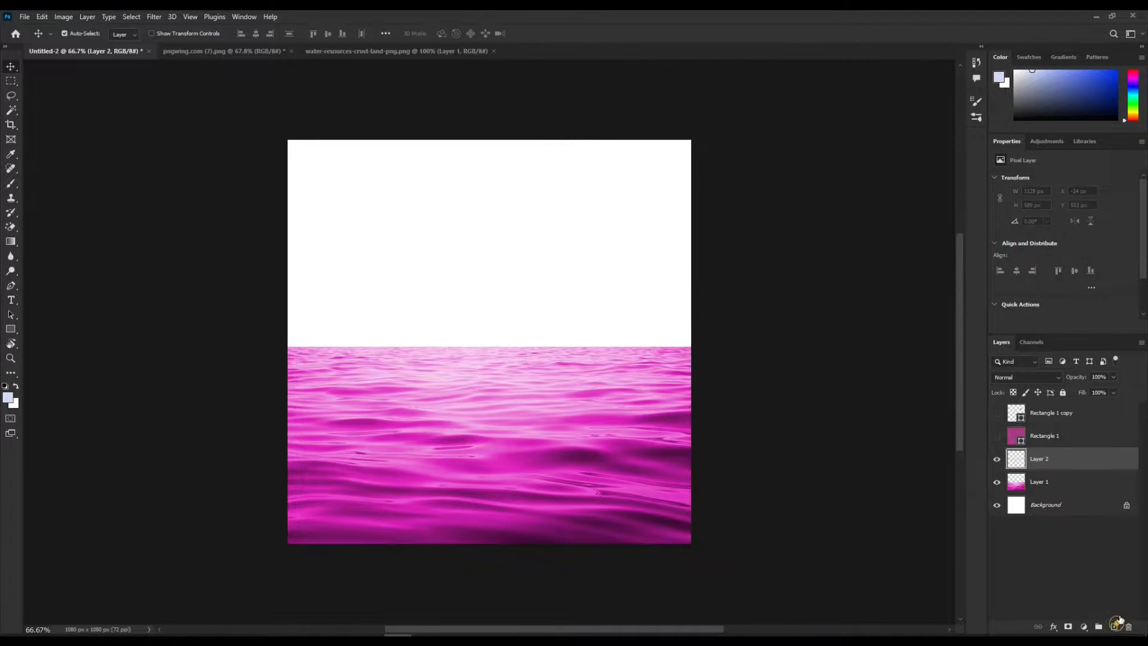
click(10, 330)
mouse_move(268, 269)
mouse_down()
mouse_move(553, 341)
mouse_move(729, 349)
mouse_up()
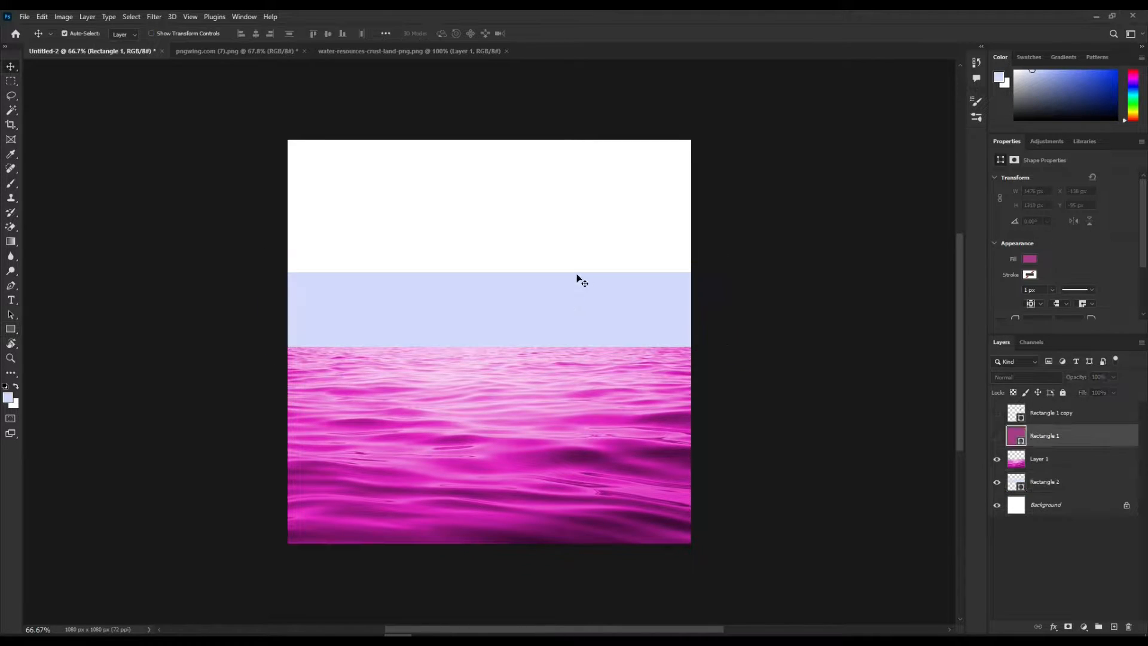
- Fill the new rectangle with the recently used dark magenta
click(568, 297)
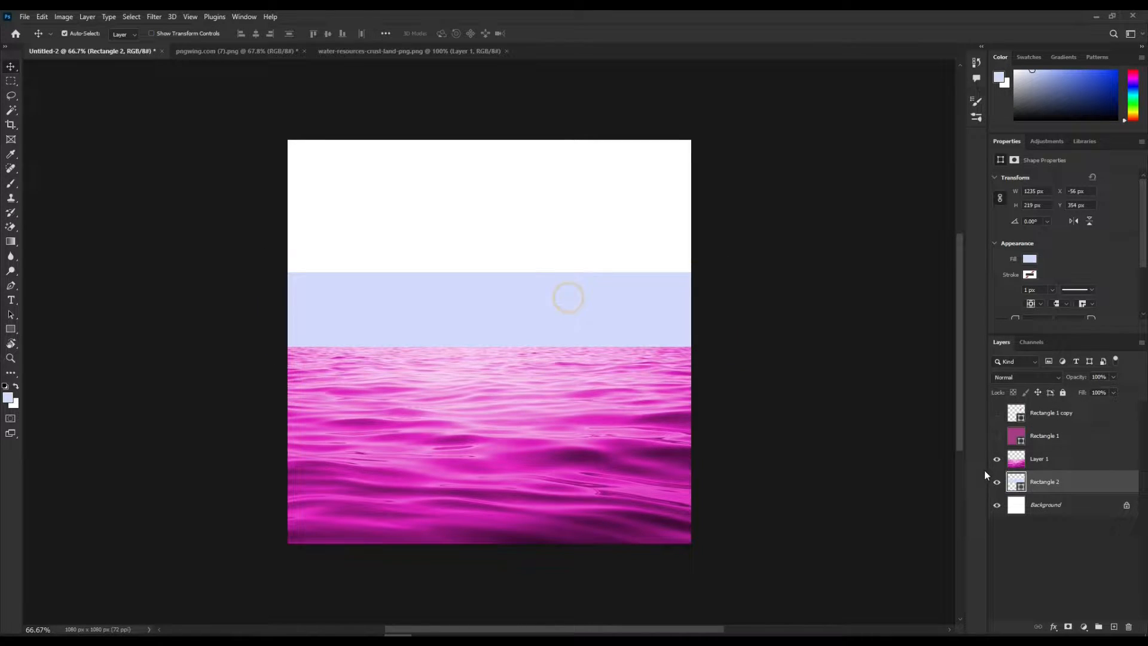
double_click(1020, 488)
click(1130, 144)
click(1027, 259)
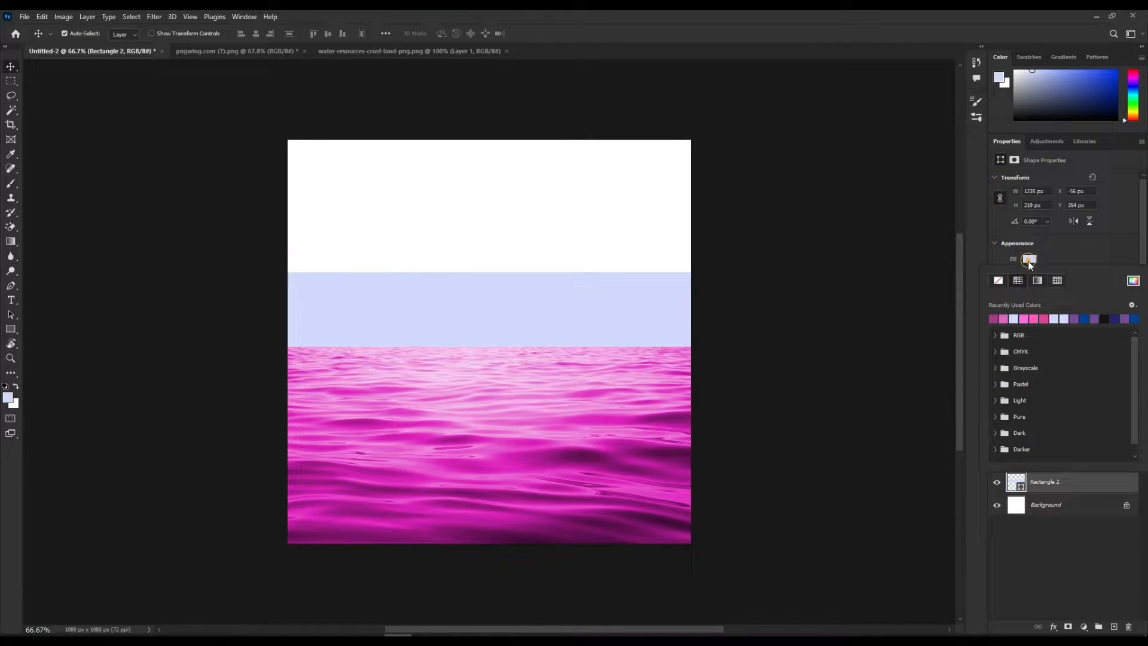
click(992, 318)
key(Return)
click(566, 314)
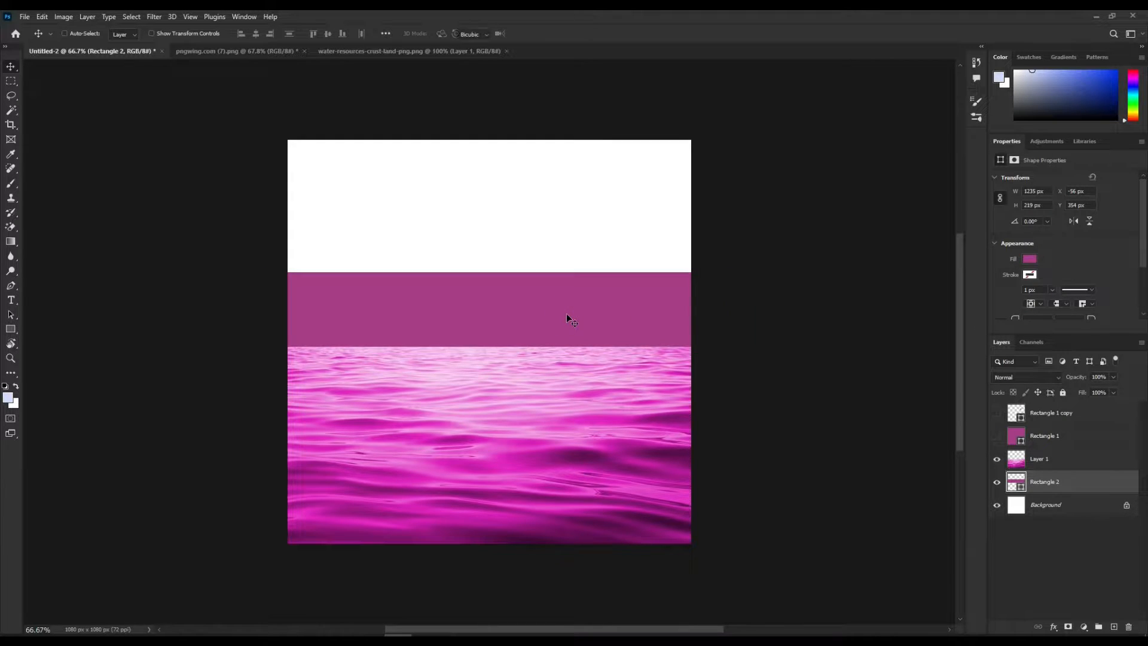
- Stretch the magenta rectangle upward into a taller wall about 411 px high
key(ctrl+t)
drag(498, 270, 508, 200)
key(Return)
key(ctrl+t)
key(Return)
- Duplicate the wall rectangle and squash the copy vertically into a thin strip about 20 px tall
key(ctrl+j)
key(ctrl+t)
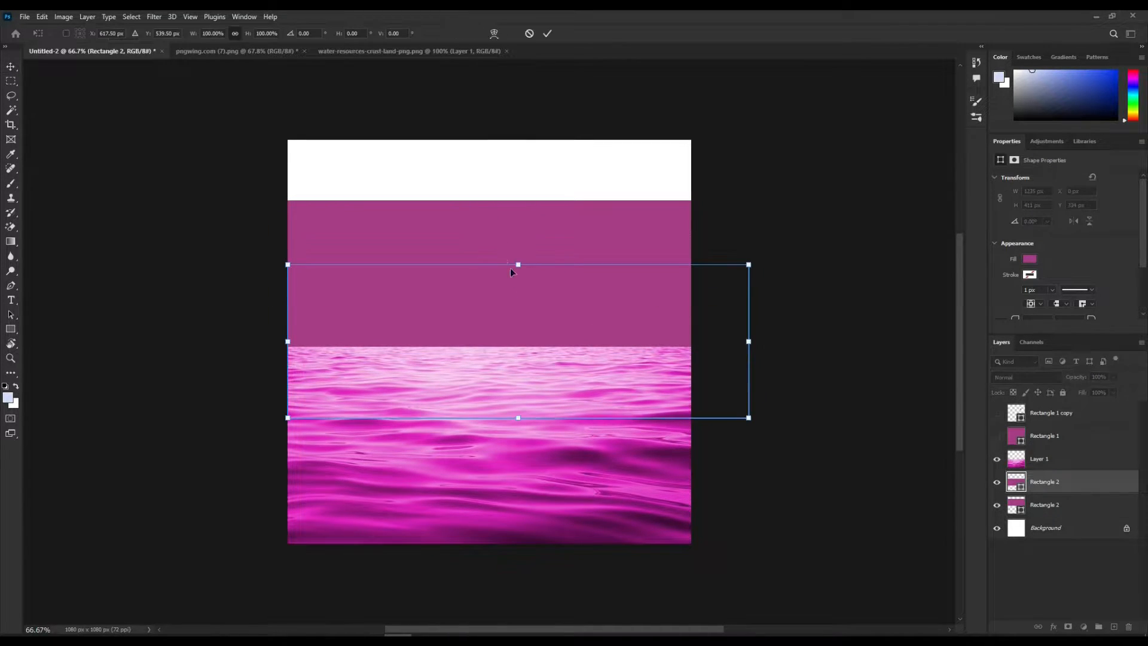
drag(518, 264, 523, 314)
drag(519, 417, 519, 321)
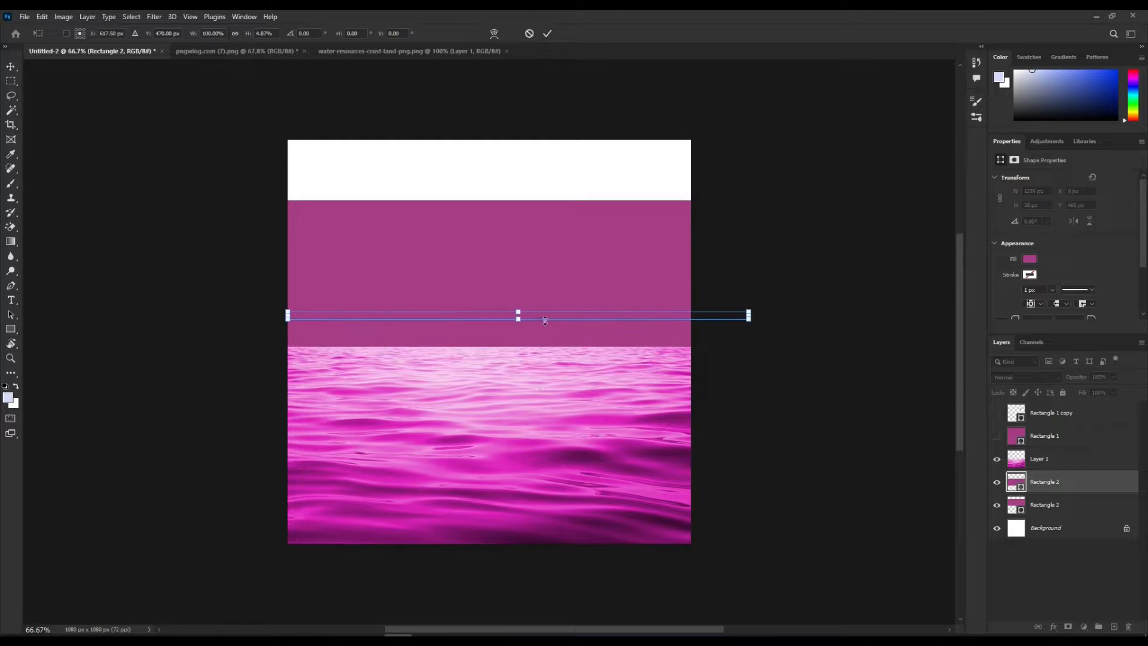
- Move the strip down to the wall's lower part, spanning the canvas, and trim its height to about 15 px
drag(602, 317, 584, 313)
key(shift+Down)
key(shift+Down)
key(shift+Down)
key(shift+Down)
key(shift+Down)
key(shift+Up)
scroll(508, 328, up, 4)
drag(508, 326, 507, 329)
click(547, 33)
- Fill the thin strip with light pink and duplicate it upward to make three evenly spaced strips
double_click(1018, 486)
click(1130, 140)
click(1029, 259)
click(1012, 310)
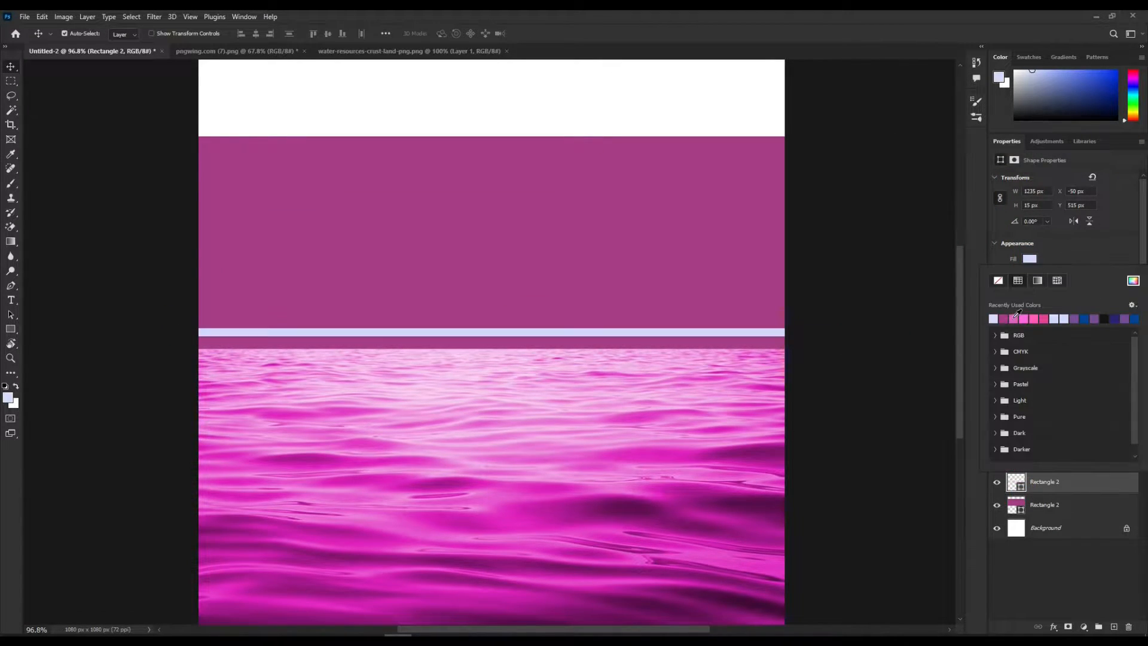
click(1126, 188)
drag(652, 335, 653, 306)
- Draw an upright rectangle about 111 × 220 px on a new layer at the wall's left end
click(1113, 626)
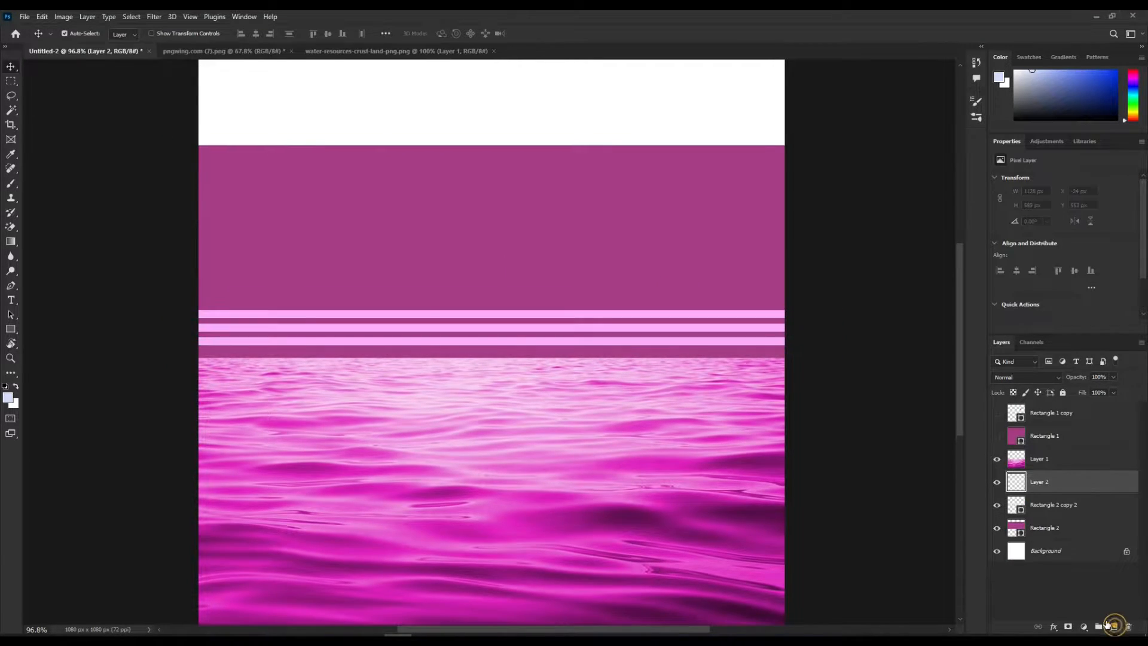
click(15, 329)
drag(233, 192, 292, 297)
drag(264, 193, 263, 177)
- Round the upright rectangle's two upper corners fully so that it forms an arch
scroll(258, 218, up, 1)
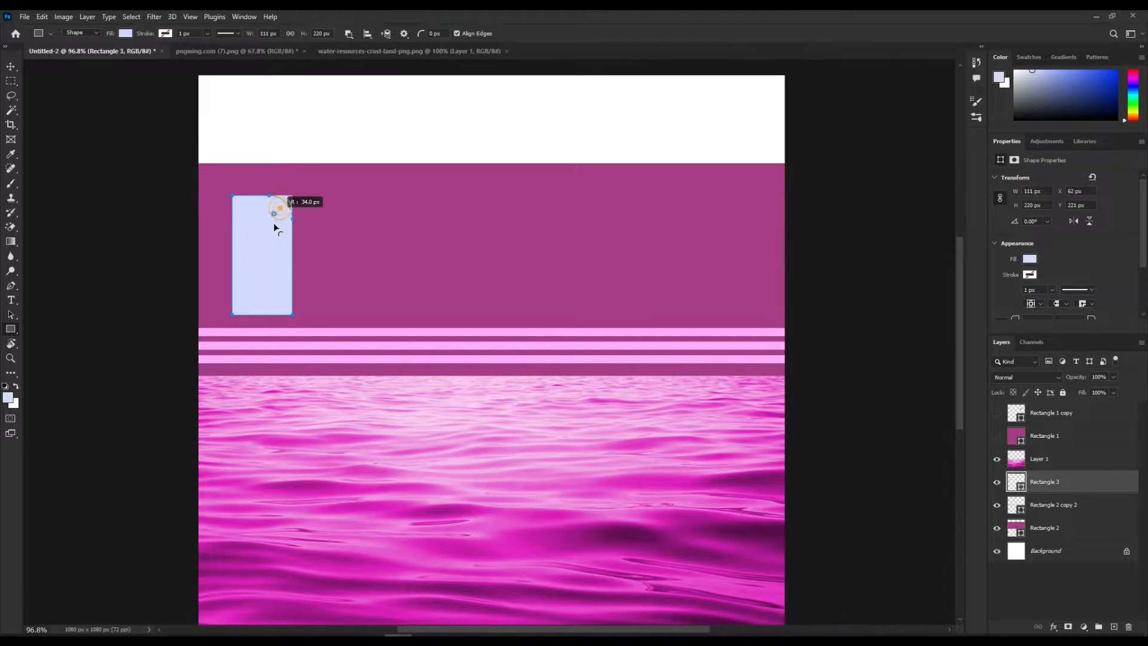
drag(274, 222, 258, 226)
click(161, 204)
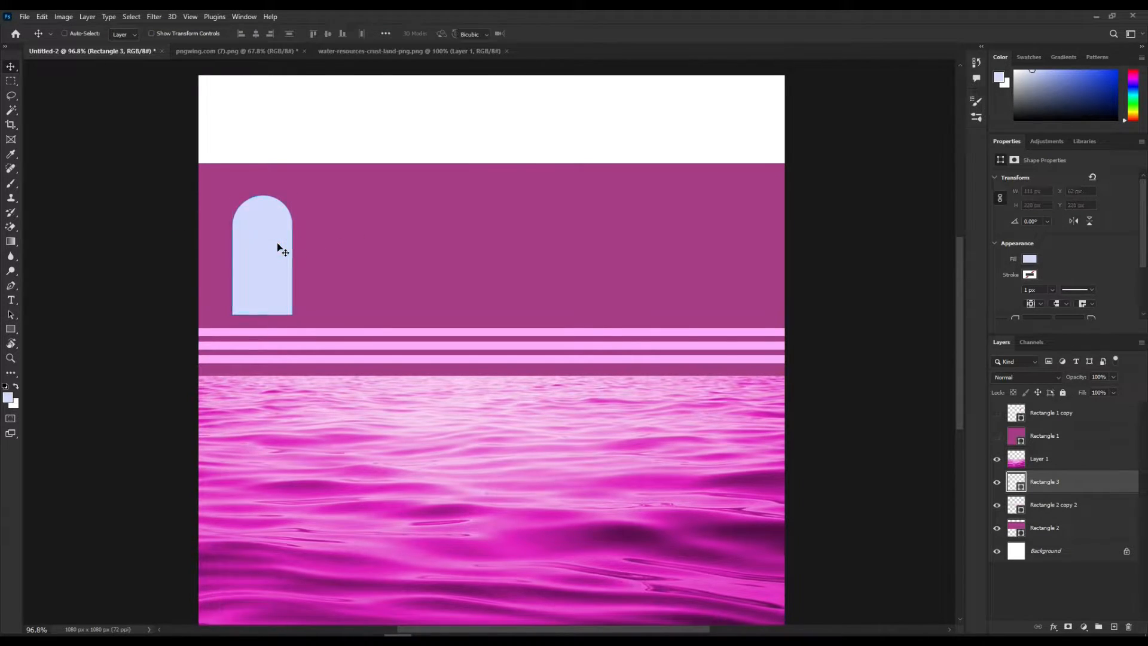
key(ctrl+t)
key(Return)
- Fill the arch with the strips' light pink, fcacff
double_click(1015, 481)
click(748, 346)
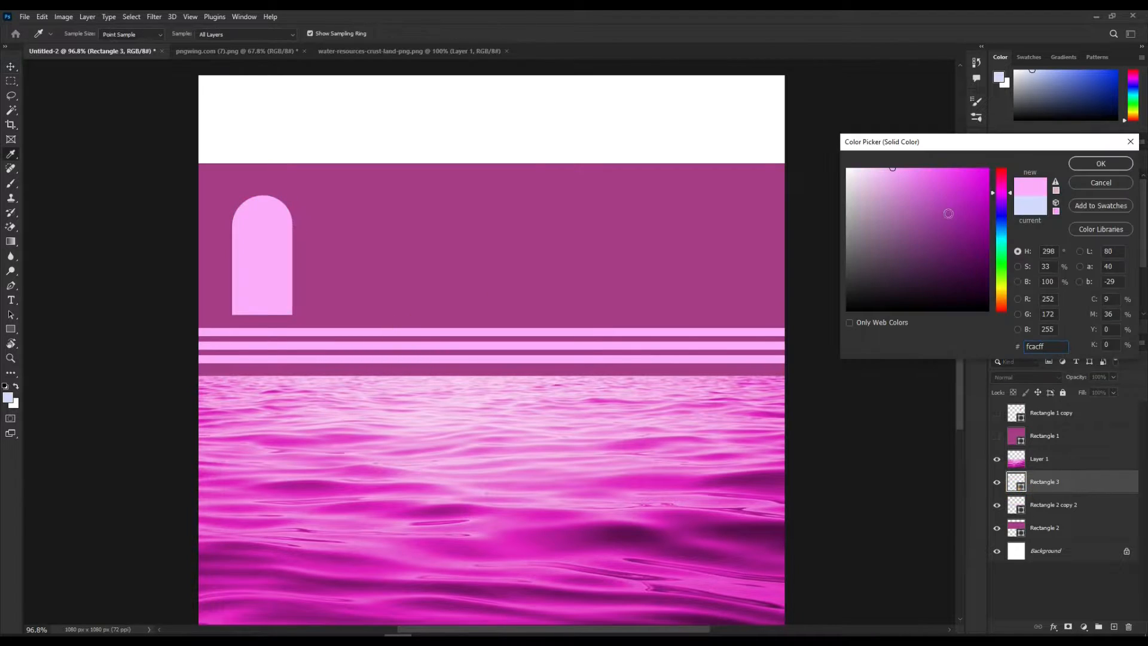
click(1101, 164)
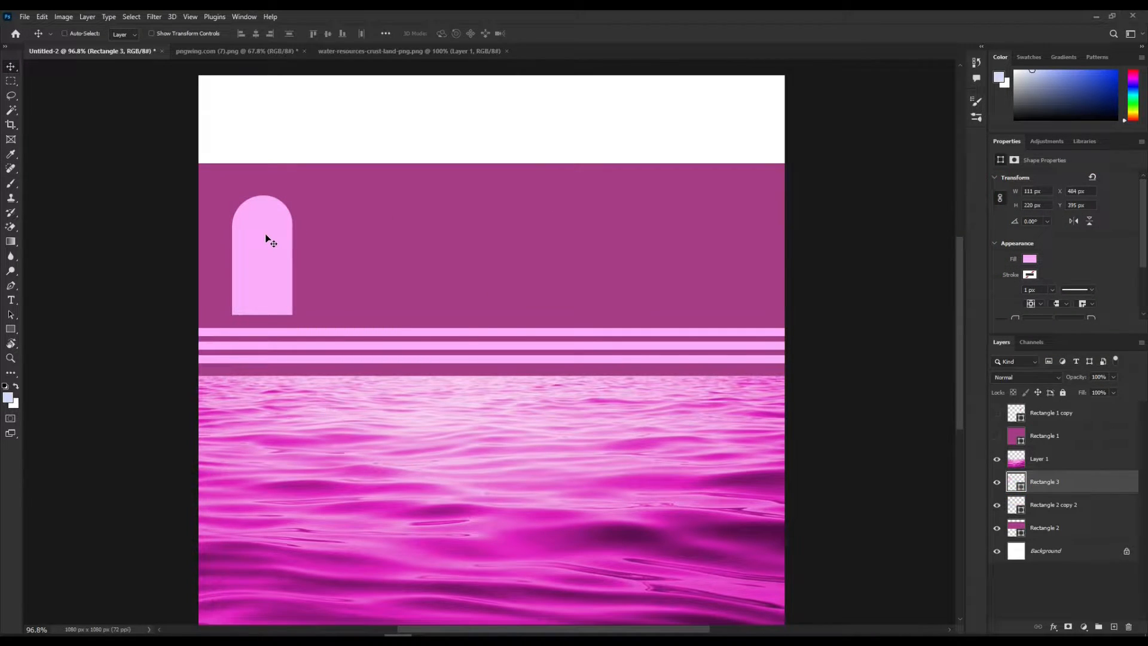
- Duplicate the arch and scale the copy to about 94.84%, keeping its lower-right corner in place
mouse_move(266, 239)
mouse_down()
mouse_move(320, 231)
mouse_move(269, 238)
mouse_up()
key(ctrl+t)
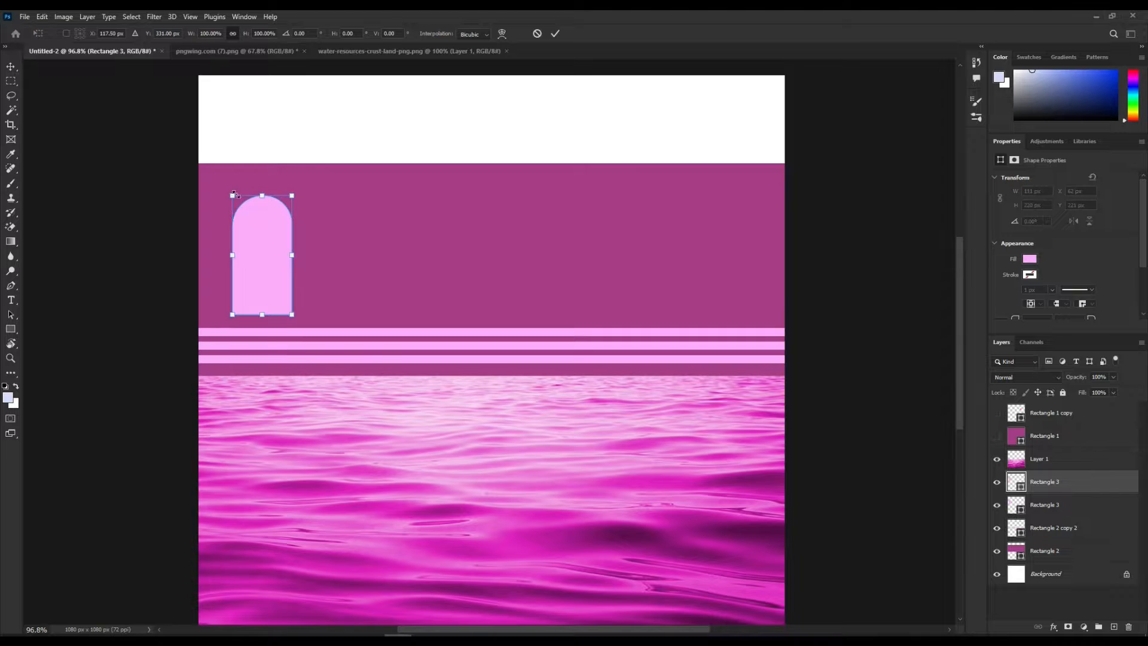
drag(262, 196, 260, 201)
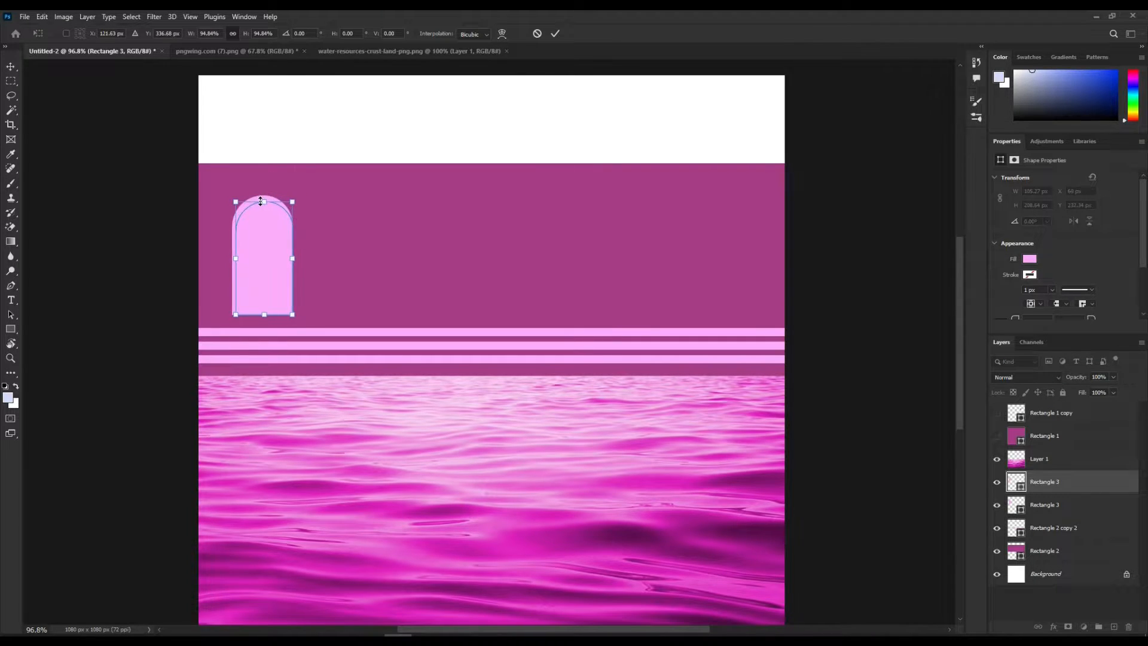
scroll(172, 177, up, 2)
- Fill the smaller arch copy with white
click(1027, 263)
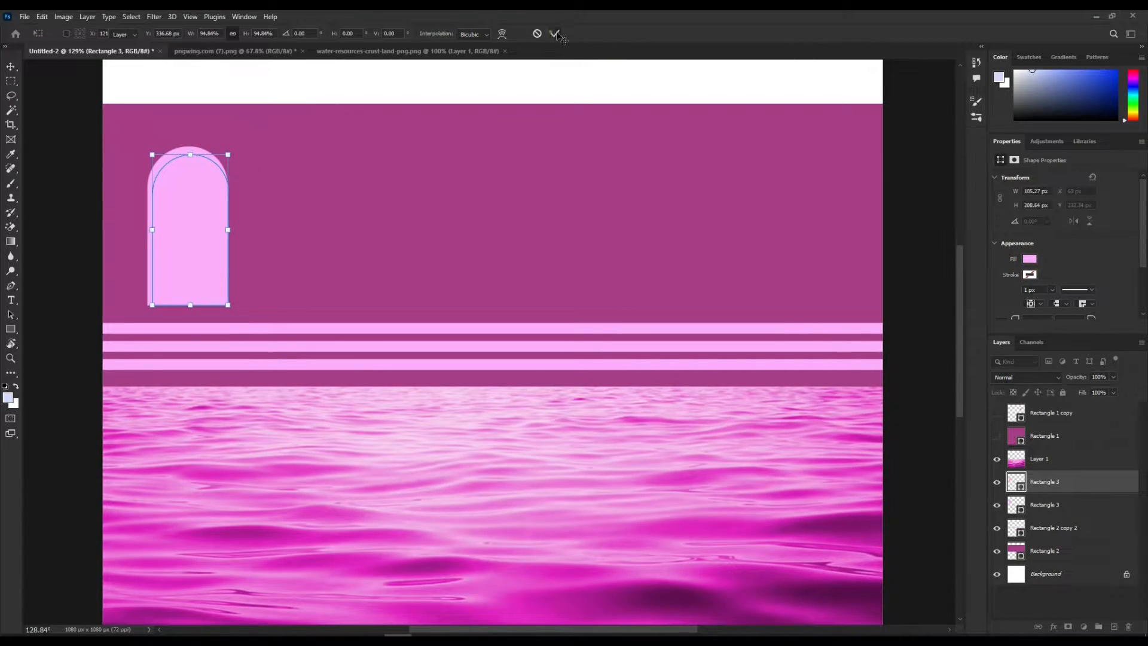
click(1132, 281)
click(847, 168)
click(1101, 165)
- Duplicate the pink and white arch pair along the wall to make a row of six windows
scroll(519, 279, down, 1)
shift+click(255, 220)
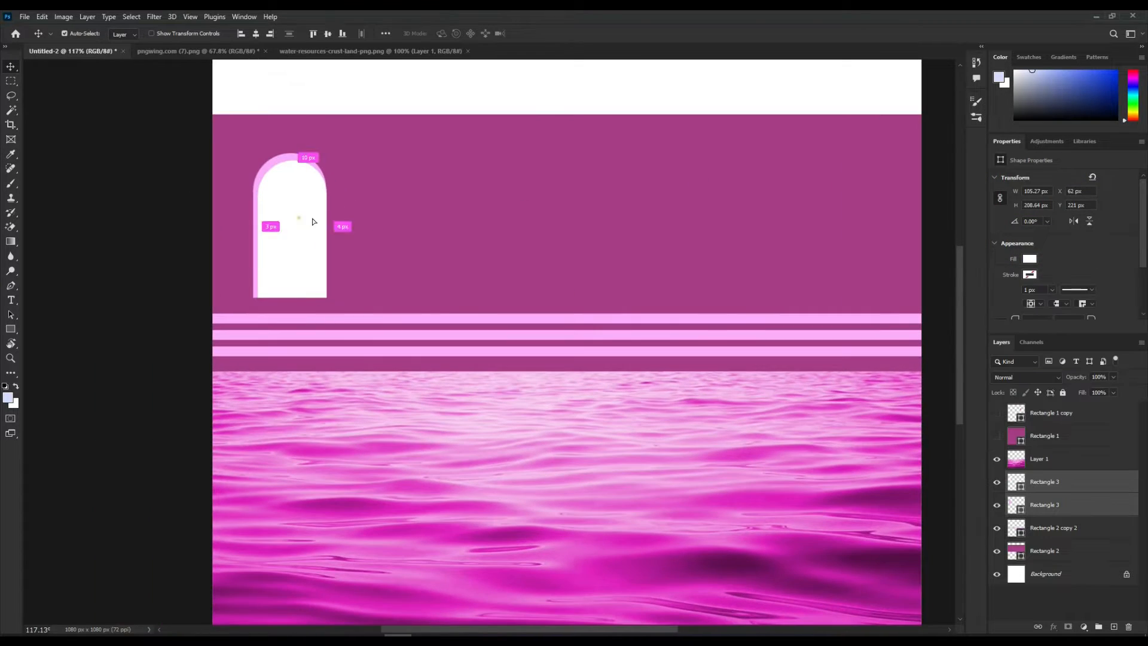
drag(299, 221, 801, 218)
- Group all the arch window layers into one folder and check the group by toggling its visibility
scroll(1092, 583, down, 3)
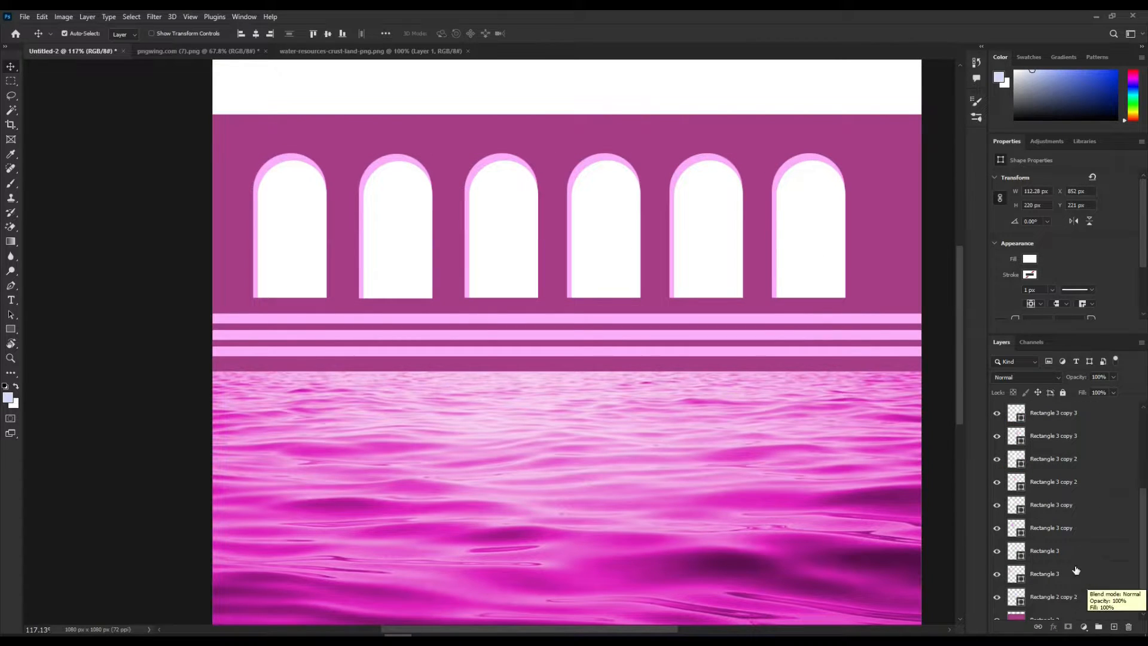
click(1085, 575)
click(997, 597)
click(997, 596)
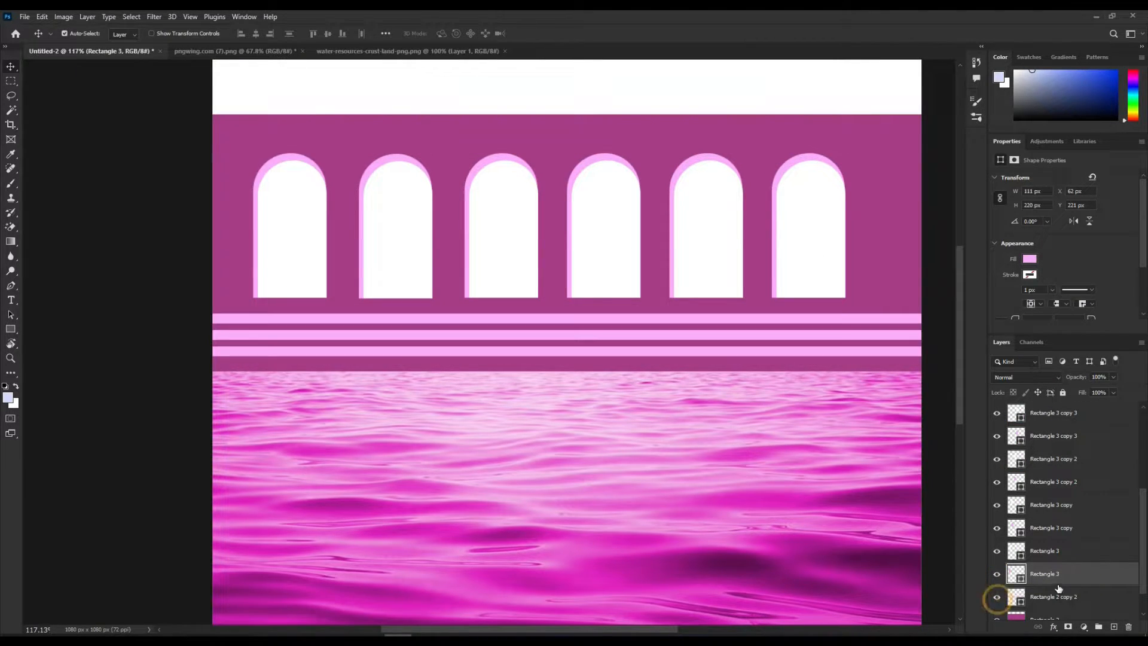
scroll(1082, 526, up, 3)
shift+click(1084, 459)
click(1098, 626)
click(997, 478)
click(996, 478)
- Shift the window group 30 px to the right to center it on the wall
scroll(818, 420, down, 2)
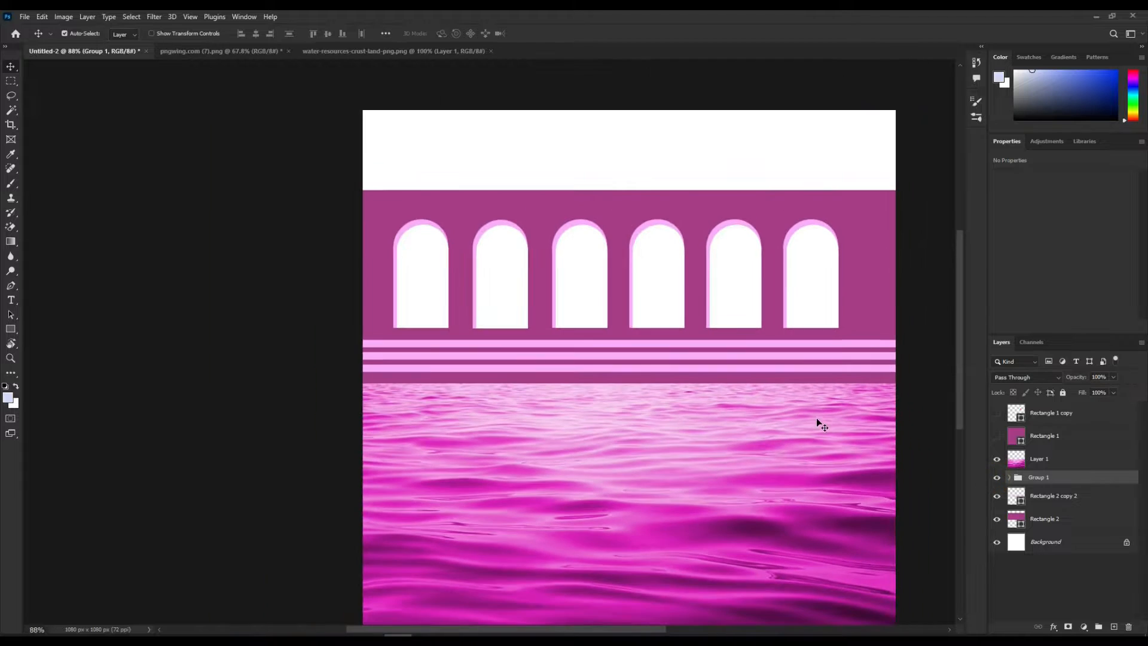
key(ctrl+t)
key(shift+Right)
key(shift+Right)
key(shift+Right)
key(Return)
scroll(257, 385, right, 1)
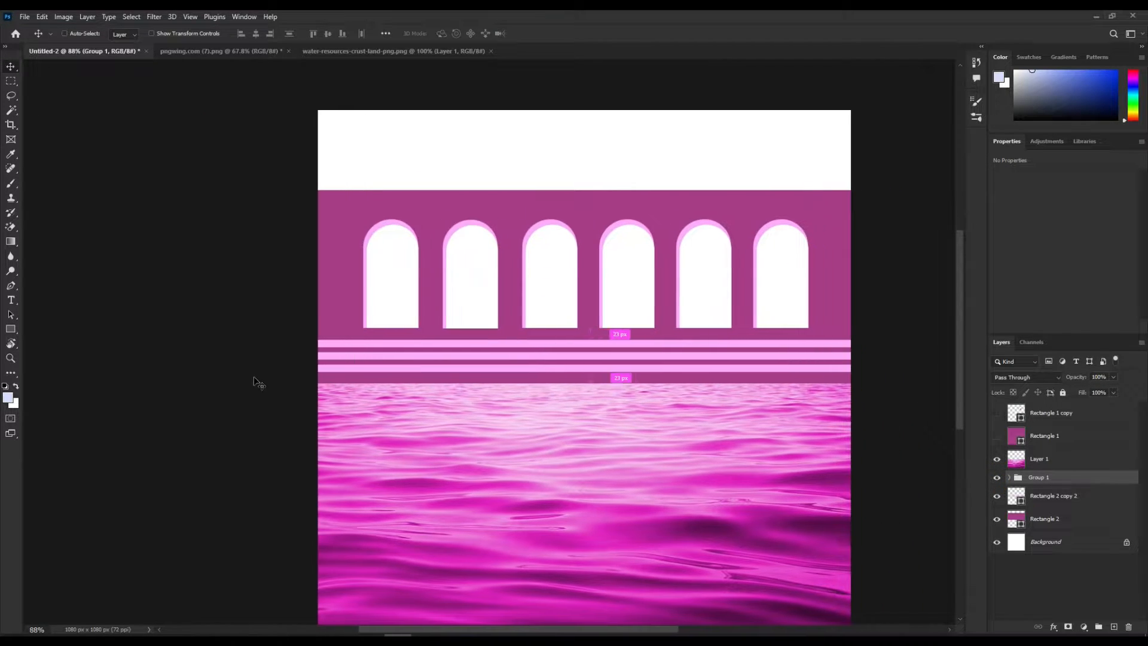
- Raise the window group 10 px on the wall
scroll(405, 384, down, 1)
scroll(526, 384, up, 1)
key(ctrl+t)
key(shift+Up)
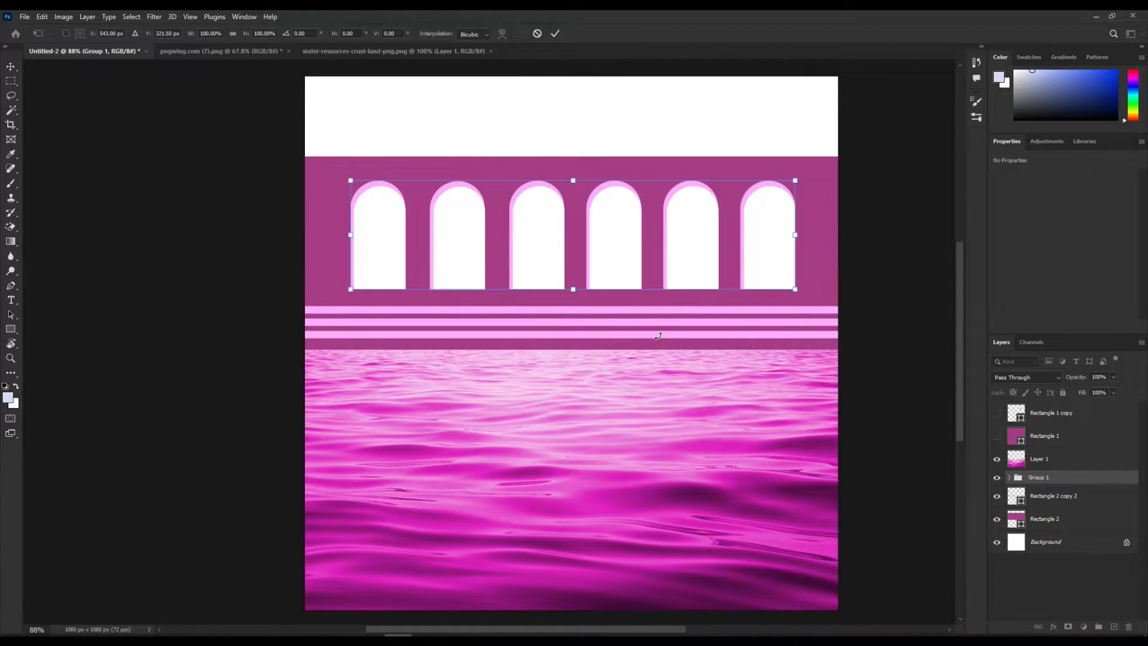
key(Return)
scroll(443, 334, down, 2)
scroll(742, 350, up, 2)
- Add a new layer and choose a medium pink as the foreground color for the Brush tool
click(1113, 627)
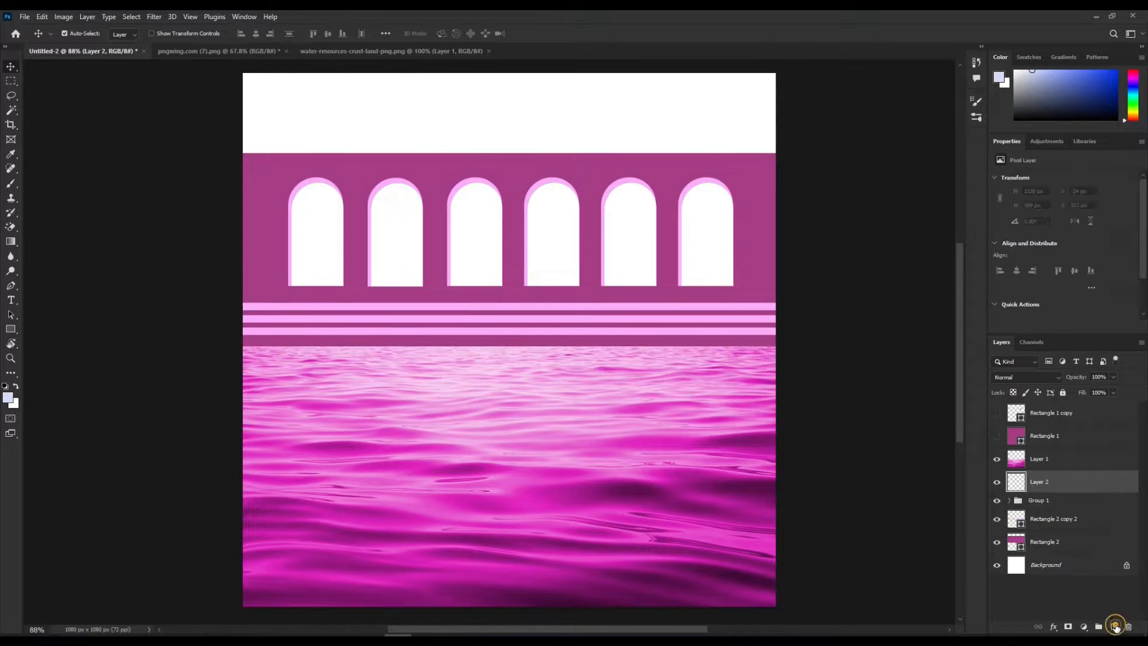
click(8, 398)
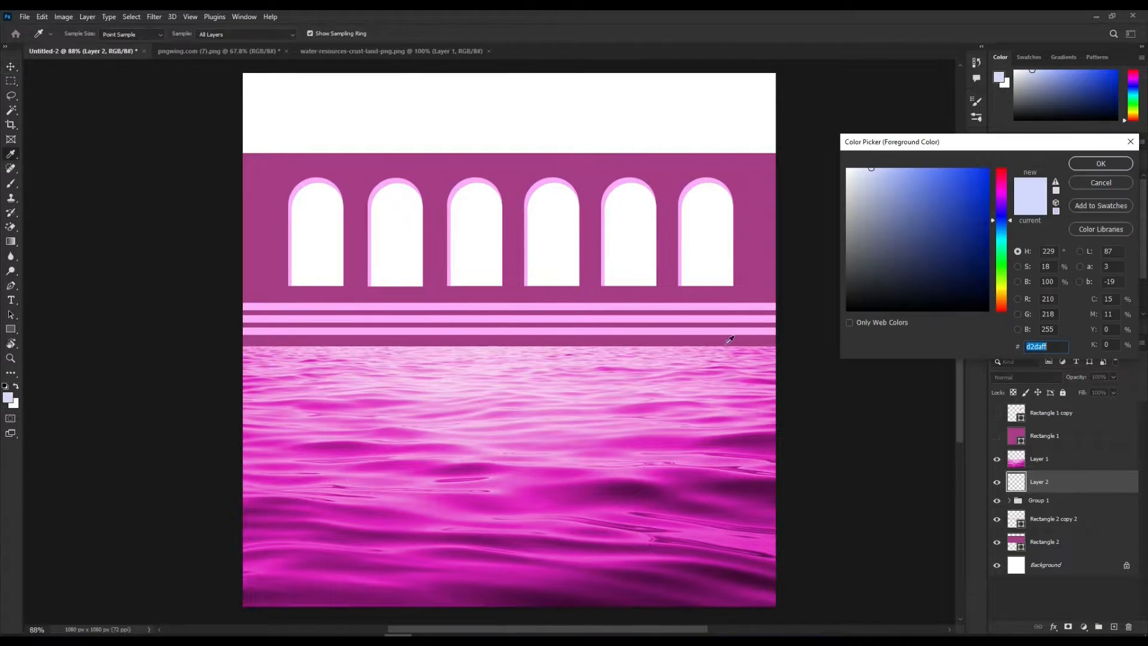
click(1003, 194)
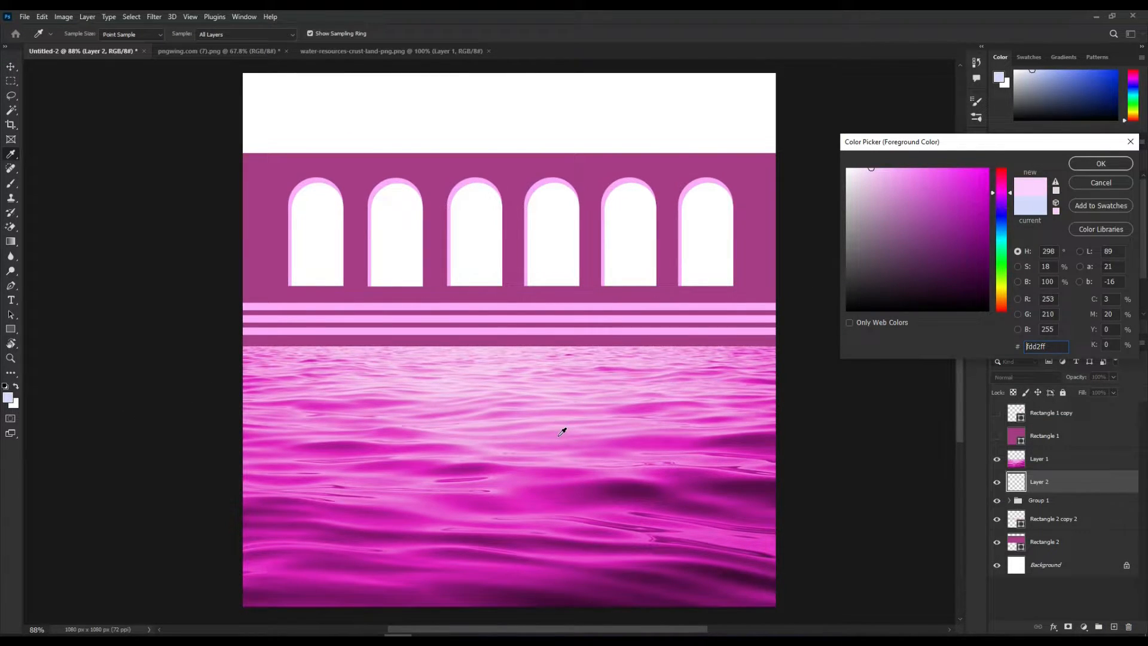
click(1101, 164)
key(b)
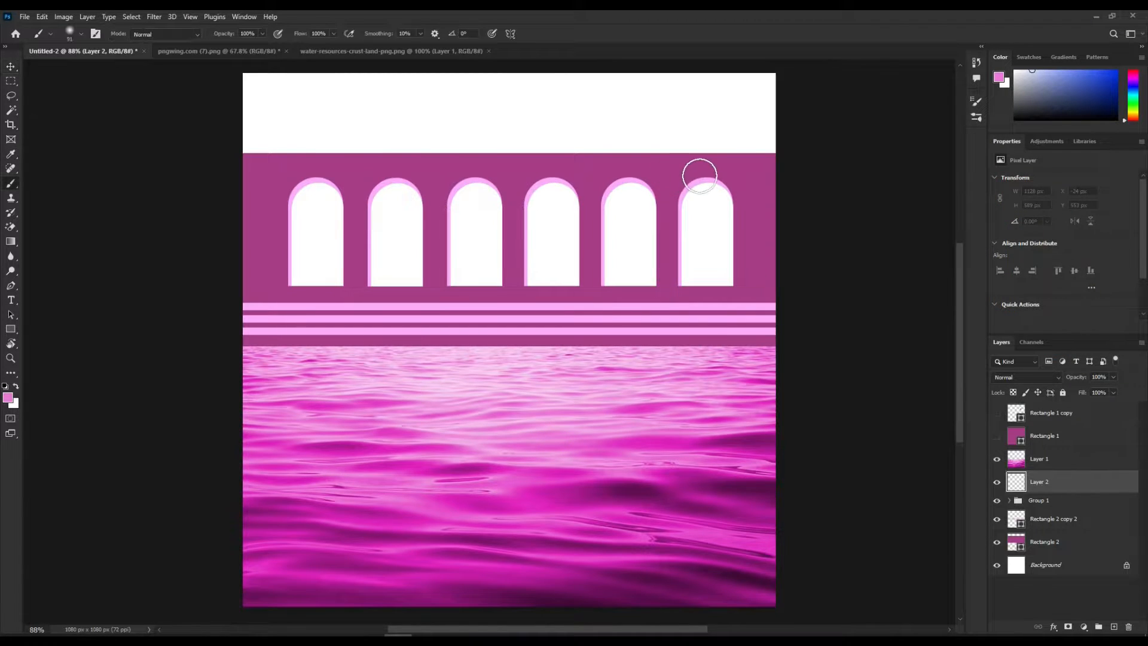
- Paint a pink highlight along the wall's upper edge with a 500 px soft brush, on a layer clipped to the wall rectangle
key(bracketright)
key(bracketright)
key(bracketright)
key(bracketright)
key(bracketright)
drag(1065, 481, 1068, 529)
key(bracketright)
key(bracketright)
key(bracketright)
key(bracketright)
key(bracketright)
drag(763, 139, 305, 136)
alt+click(1072, 530)
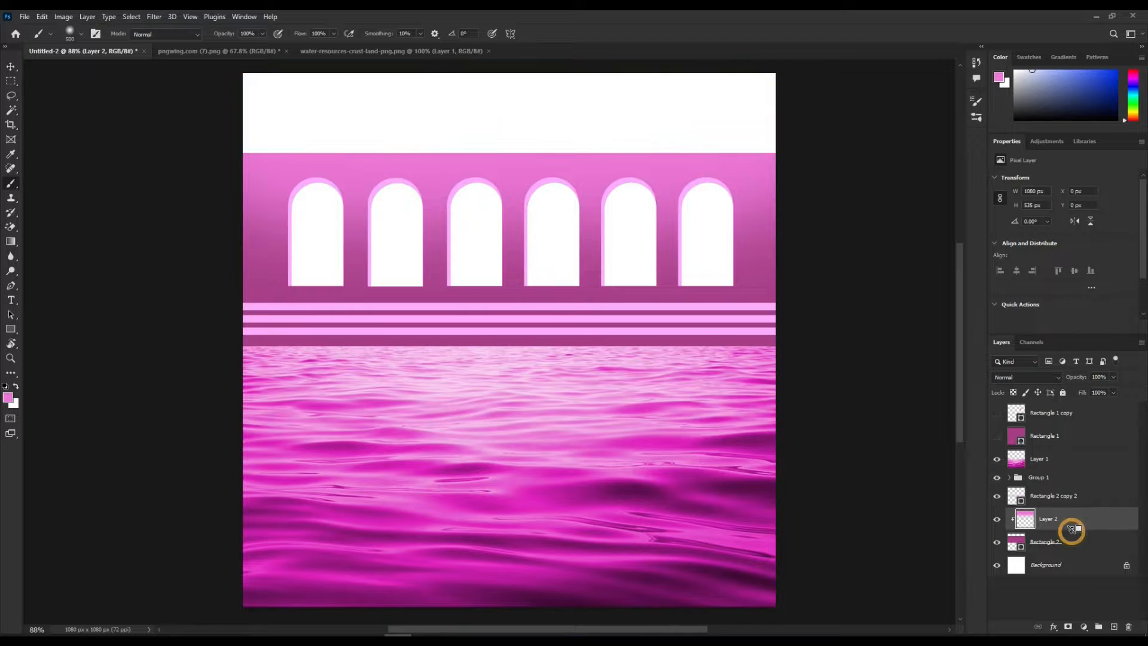
- Lower the opacity of the clipped pink highlight layer
scroll(454, 331, down, 1)
scroll(467, 226, up, 1)
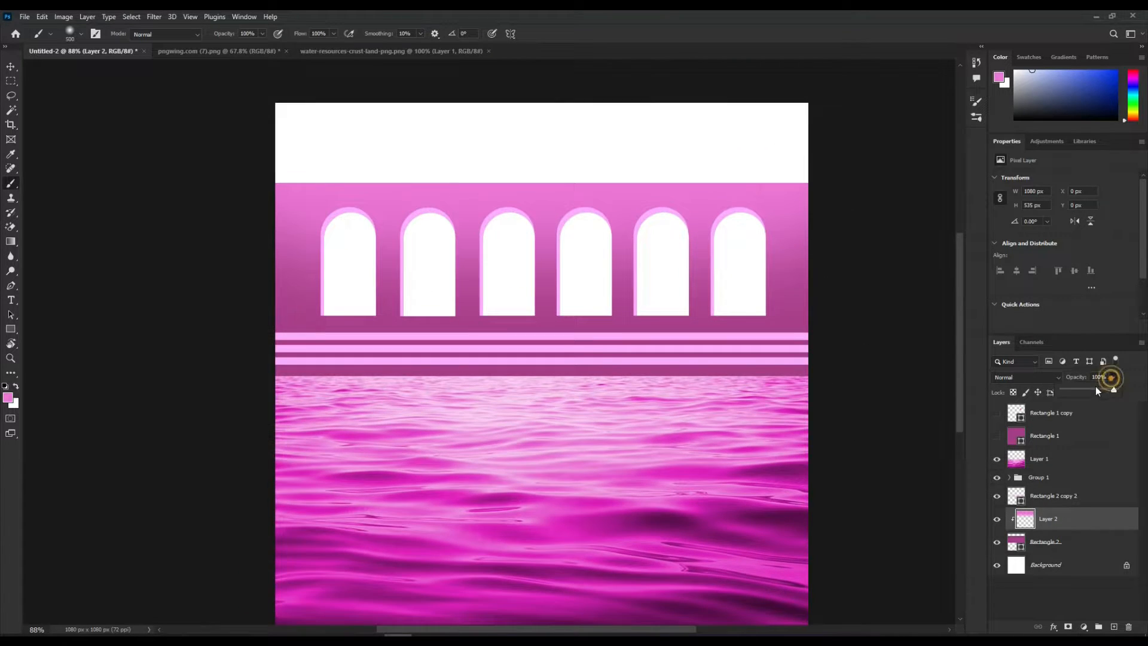
drag(1098, 390, 1089, 391)
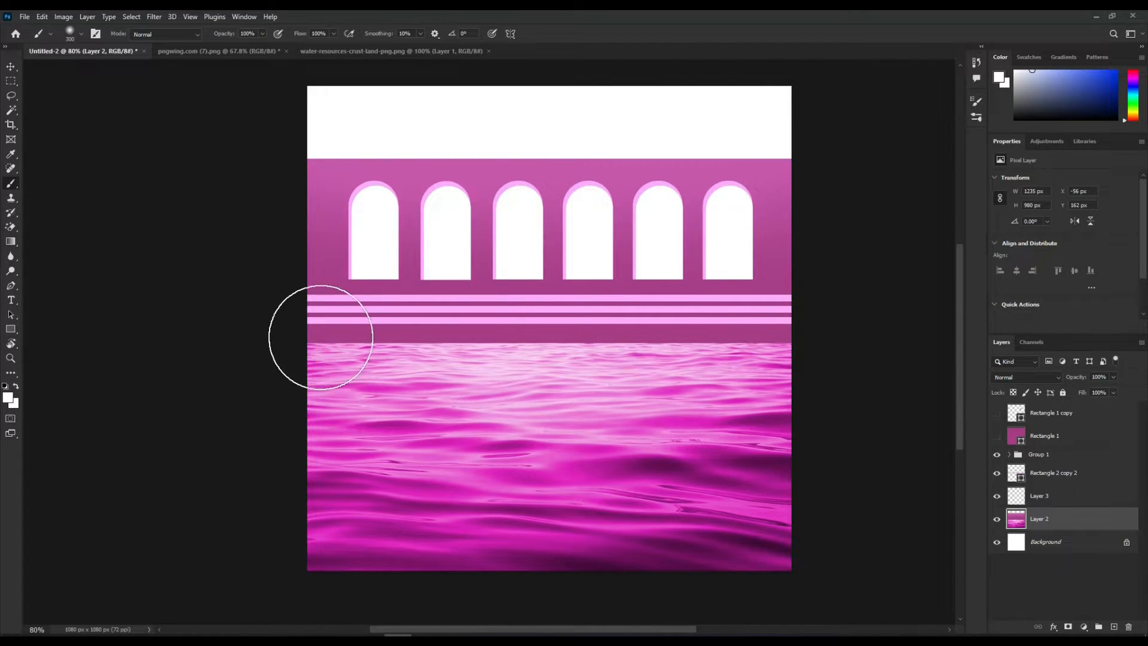
- Paint a white haze across the waterline with a 300 px soft brush on a new topmost layer, and reduce that layer's opacity
click(1114, 627)
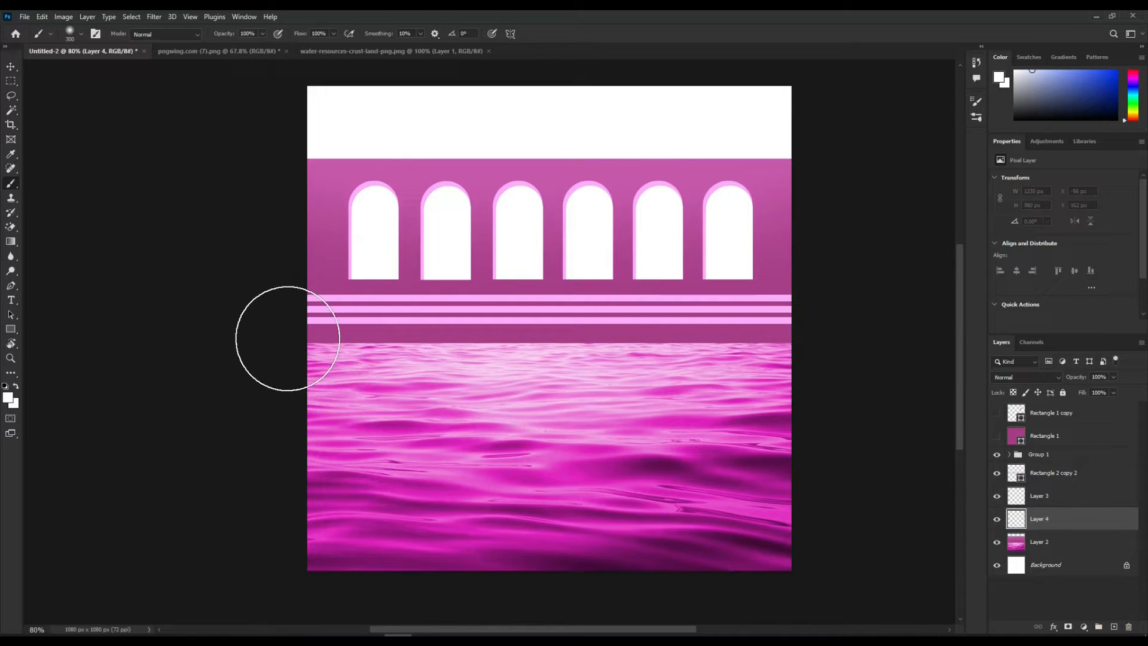
drag(284, 336, 943, 339)
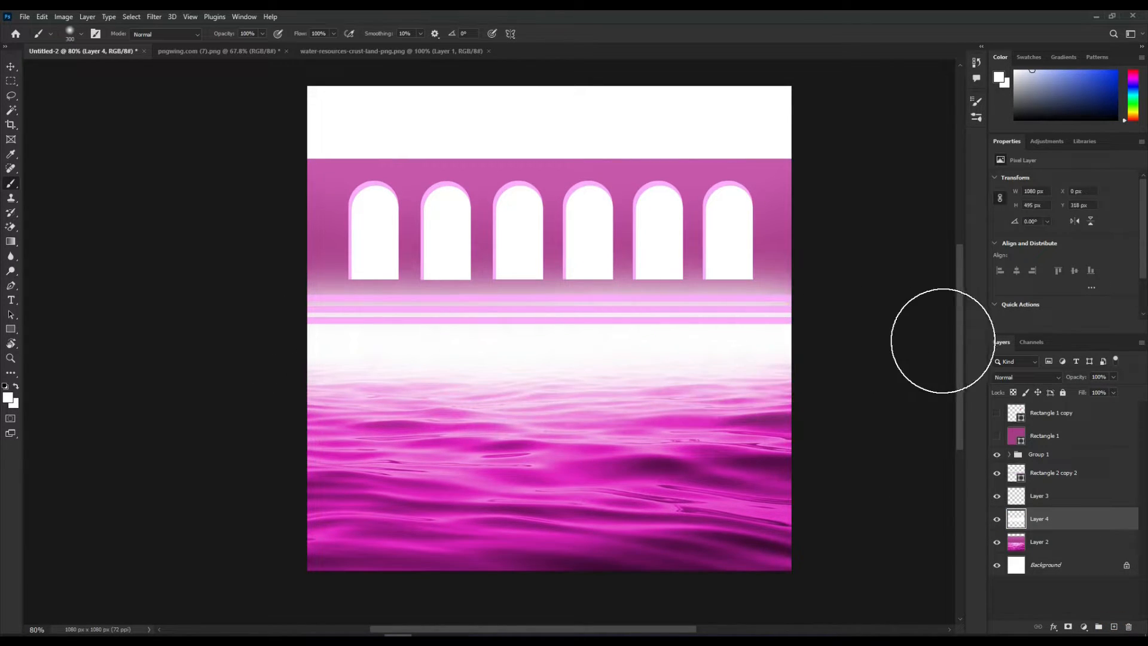
key(ctrl+shift+])
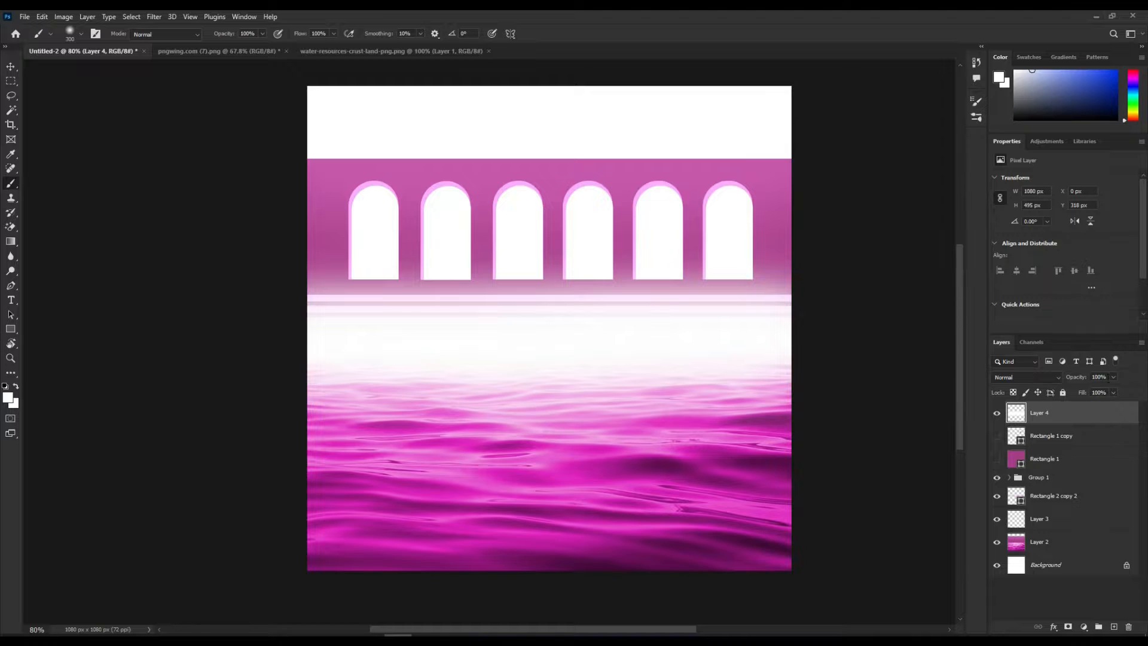
drag(1107, 390, 1082, 392)
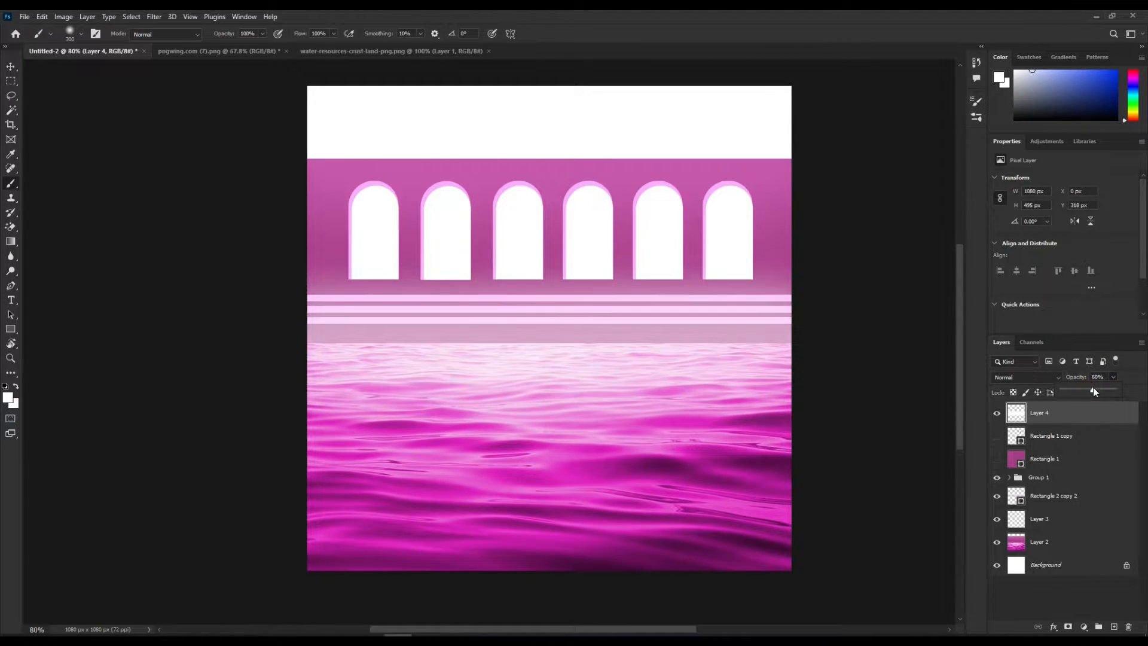
- Draw a flat ellipse about 527 px wide and 56 px high across the centre of the waterline, on a new layer above Layer 3
key(v)
click(1052, 542)
click(1052, 518)
click(1114, 627)
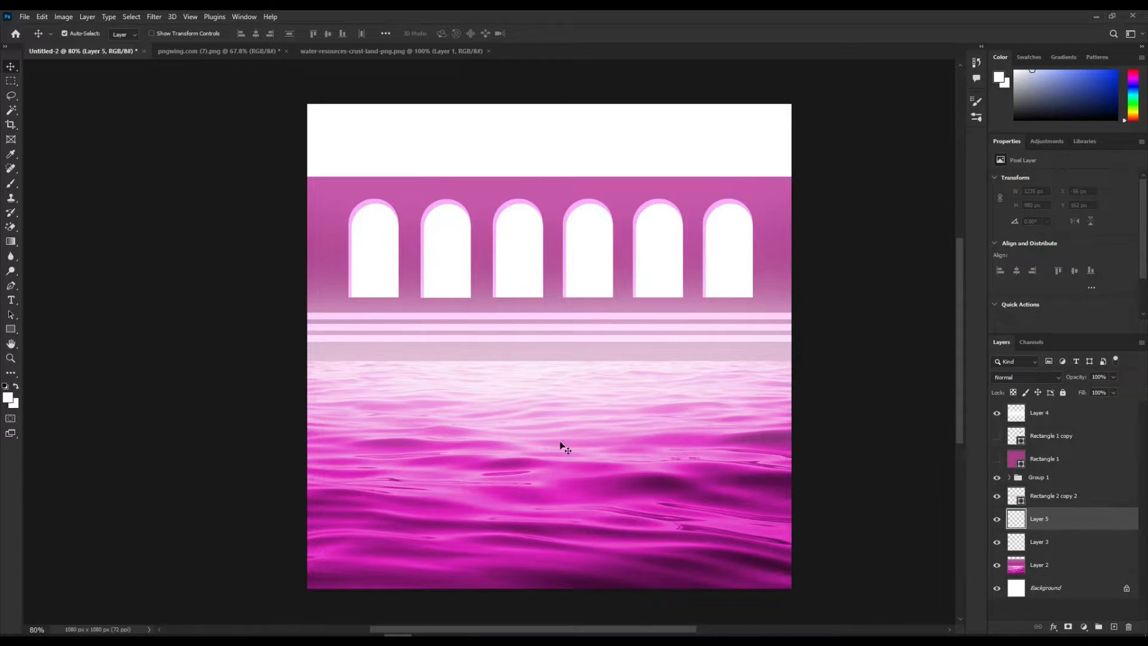
right_click(10, 329)
click(56, 342)
drag(436, 353, 672, 378)
- Give the ellipse a dark magenta fill and bring it to the front of the layer stack
click(1030, 259)
click(1015, 318)
click(1068, 318)
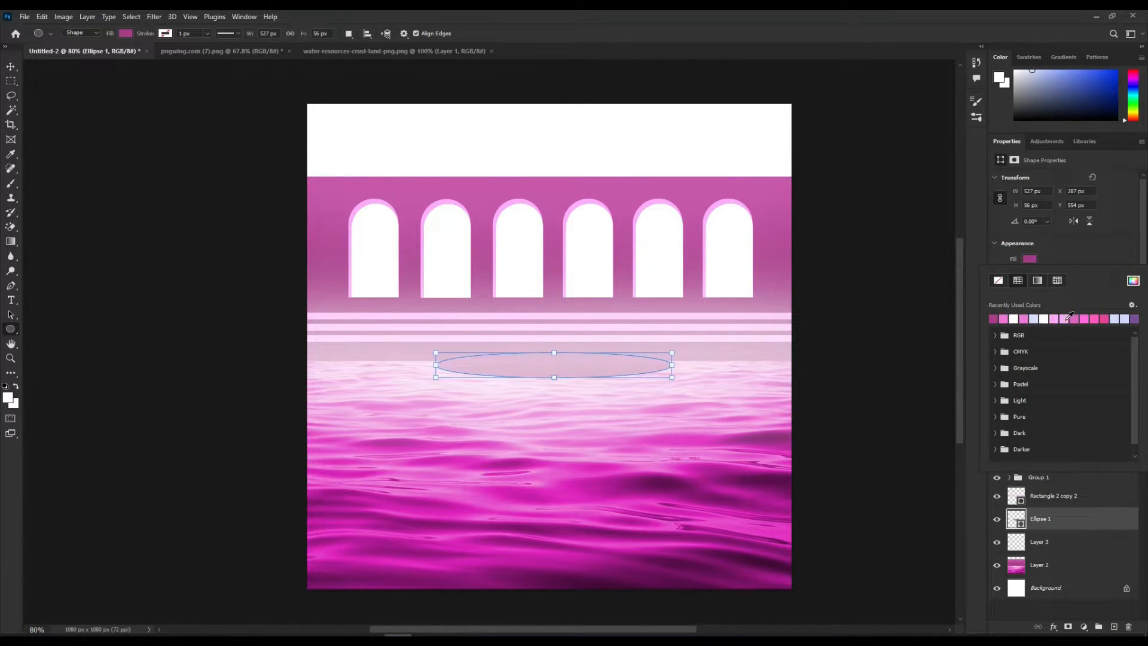
key(ctrl+shift+bracketright)
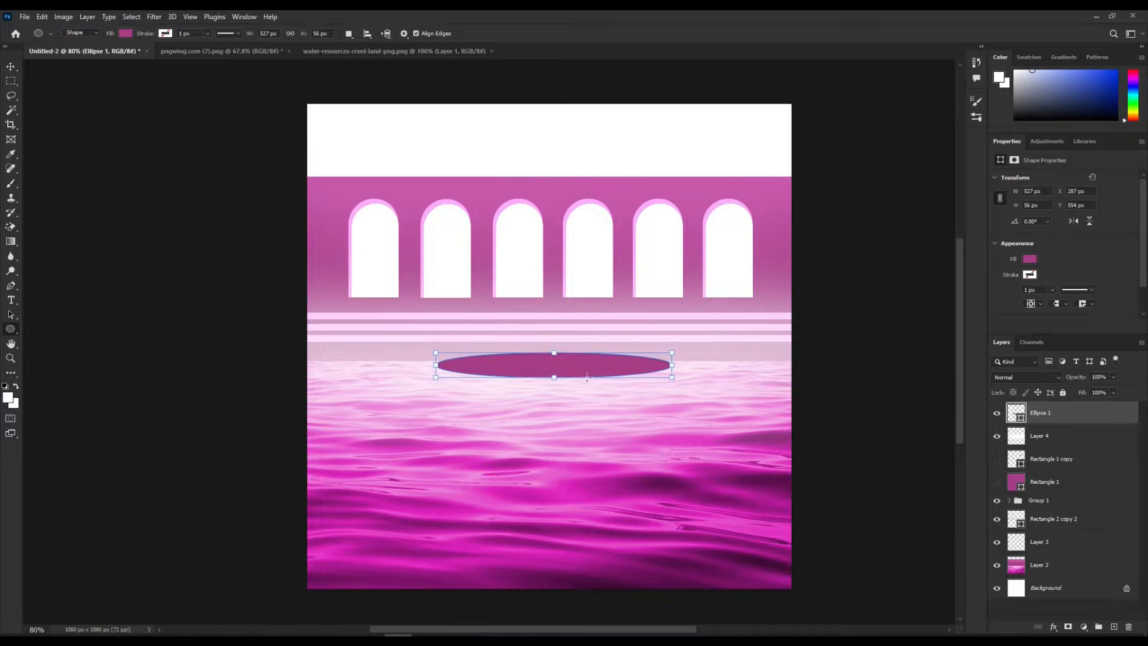
- Draw a rectangle about 526 by 61 px from the ellipse's widest line downward, aligning its sides with the ellipse's ends
scroll(531, 378, up, 2)
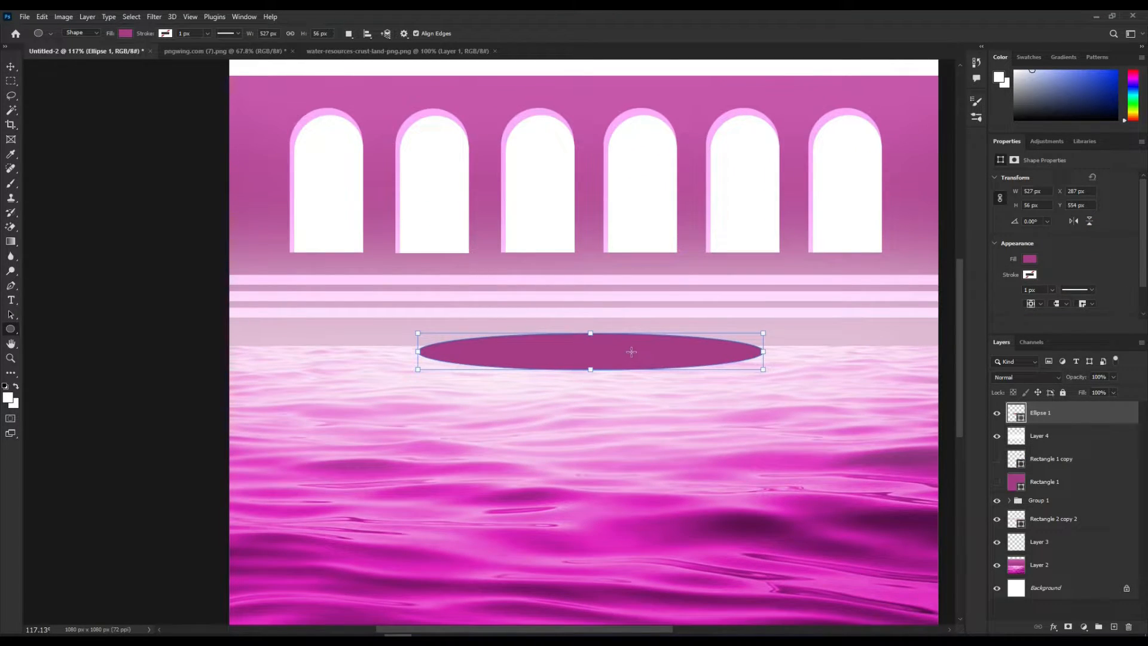
right_click(11, 328)
click(46, 329)
scroll(633, 366, up, 1)
drag(374, 396, 790, 348)
drag(375, 372, 372, 372)
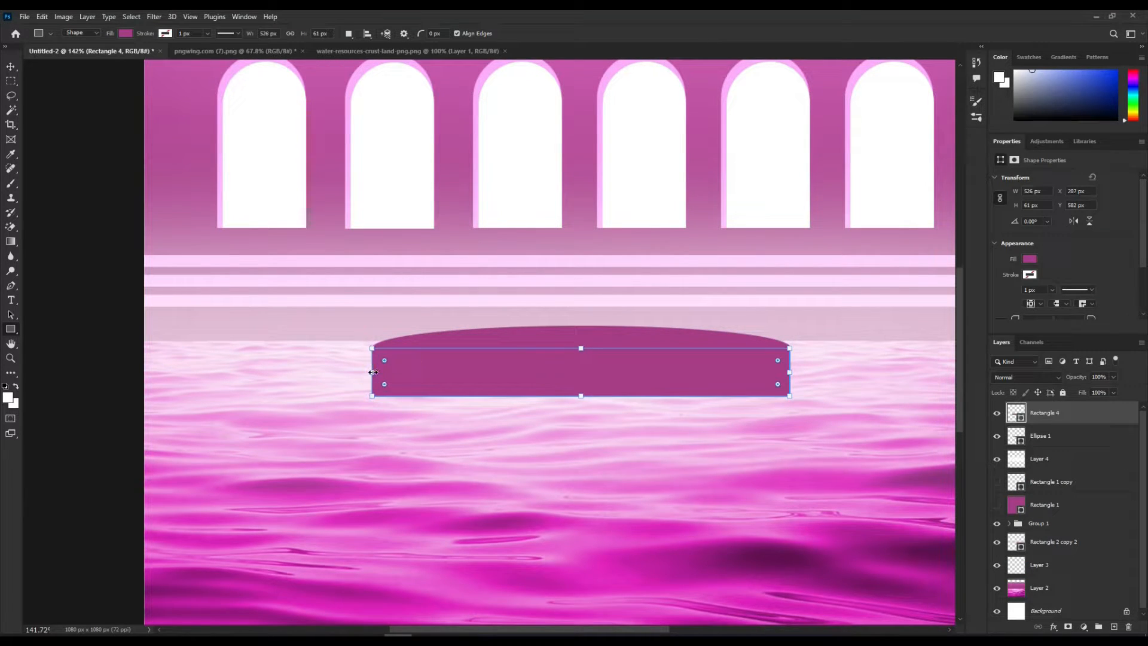
- Warp the rectangle with the Cylinder preset and flatten its curve to follow the ellipse's lower edge
key(ctrl+t)
click(503, 34)
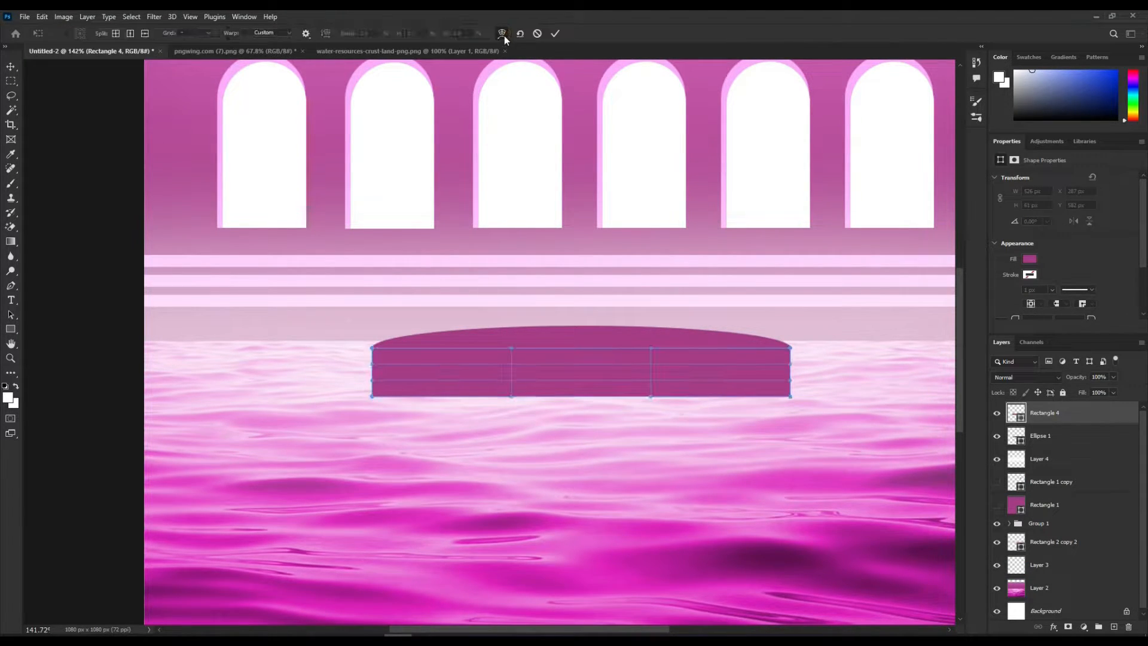
click(266, 32)
click(269, 230)
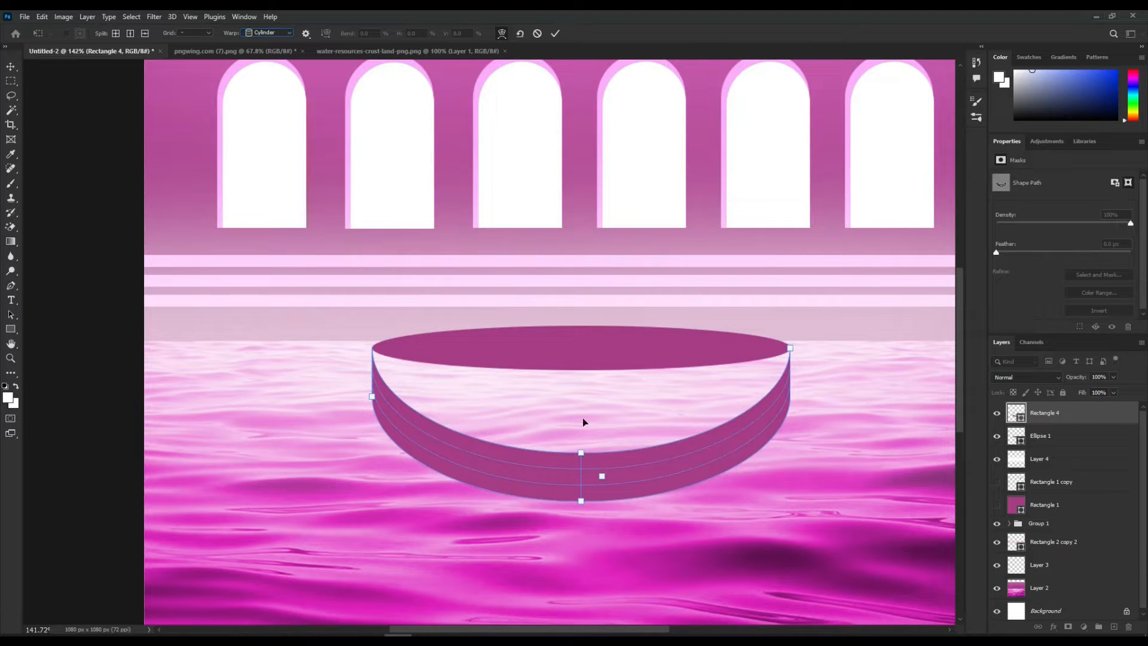
drag(582, 452, 589, 371)
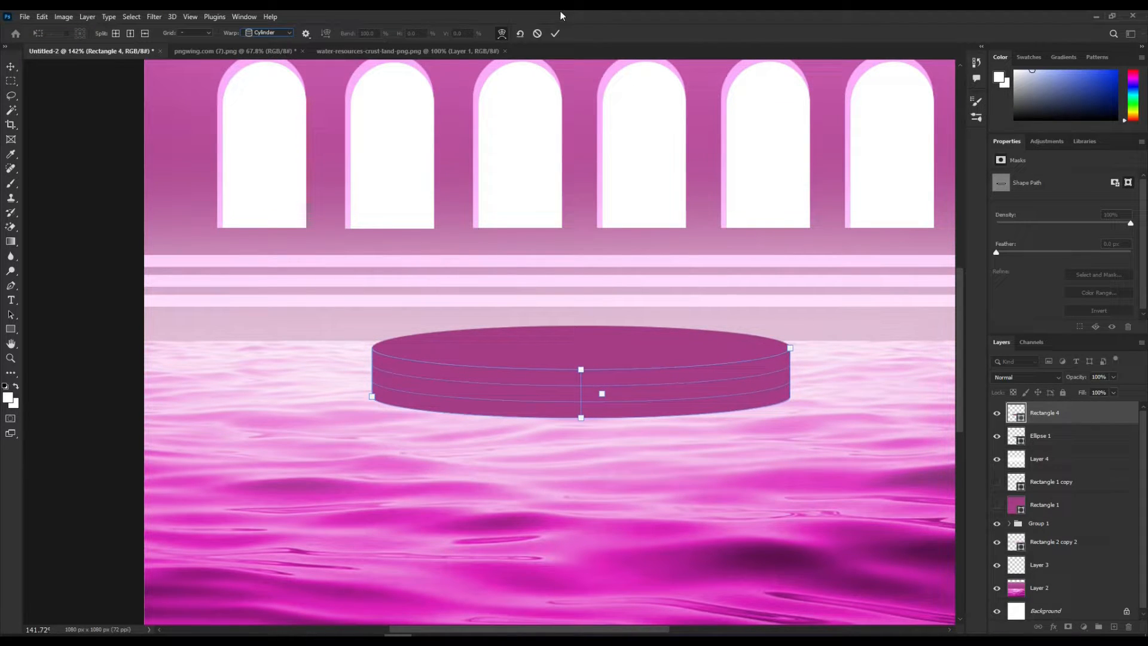
- Scale the warped rectangle to 100.17% to match the ellipse's ends, and nudge the ellipse down 1 px
click(502, 33)
scroll(778, 364, up, 3)
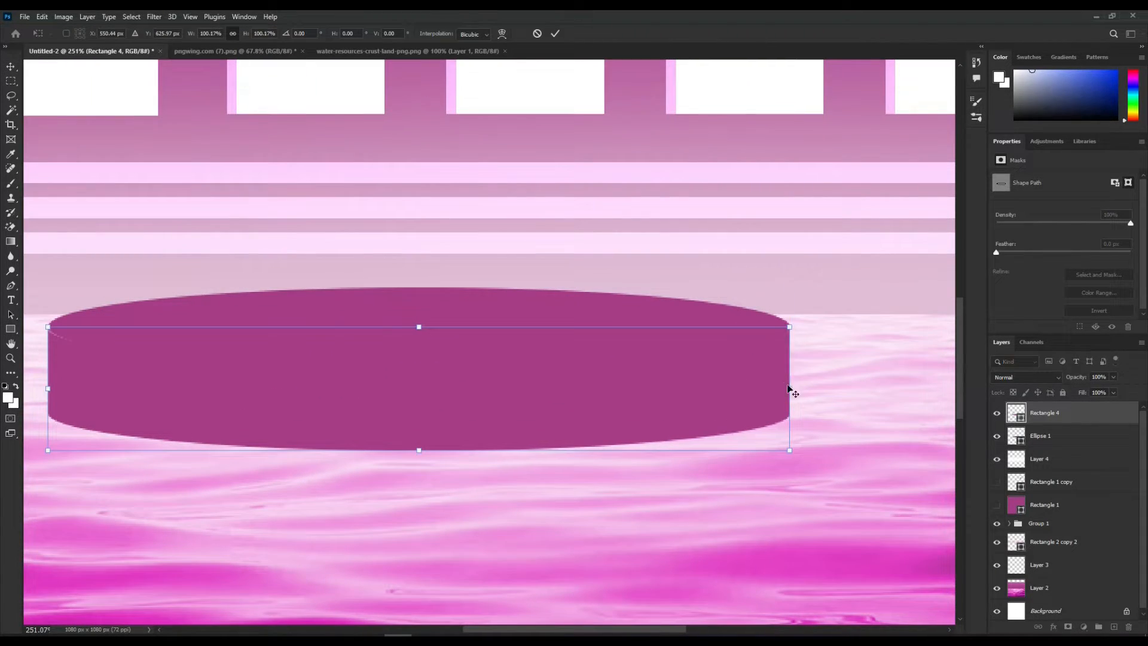
key(Return)
click(134, 328)
scroll(333, 358, down, 2)
scroll(556, 412, down, 2)
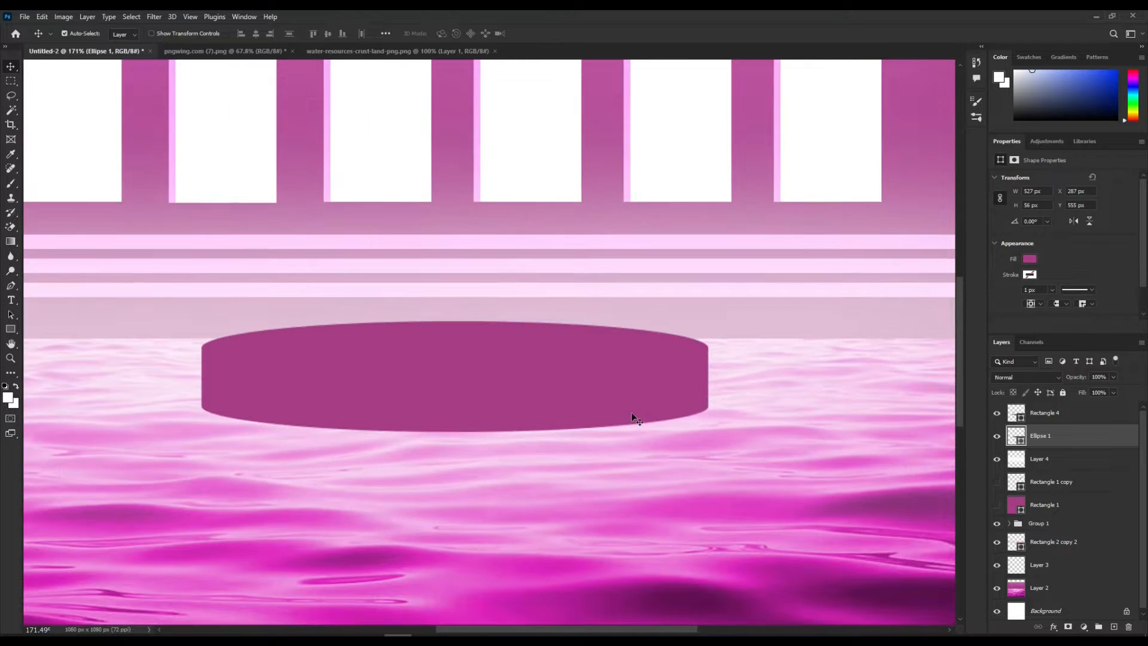
- Draw a narrow upright rectangle about 48 by 129 px over the left end of the podium's side
click(632, 413)
scroll(376, 409, up, 1)
click(12, 329)
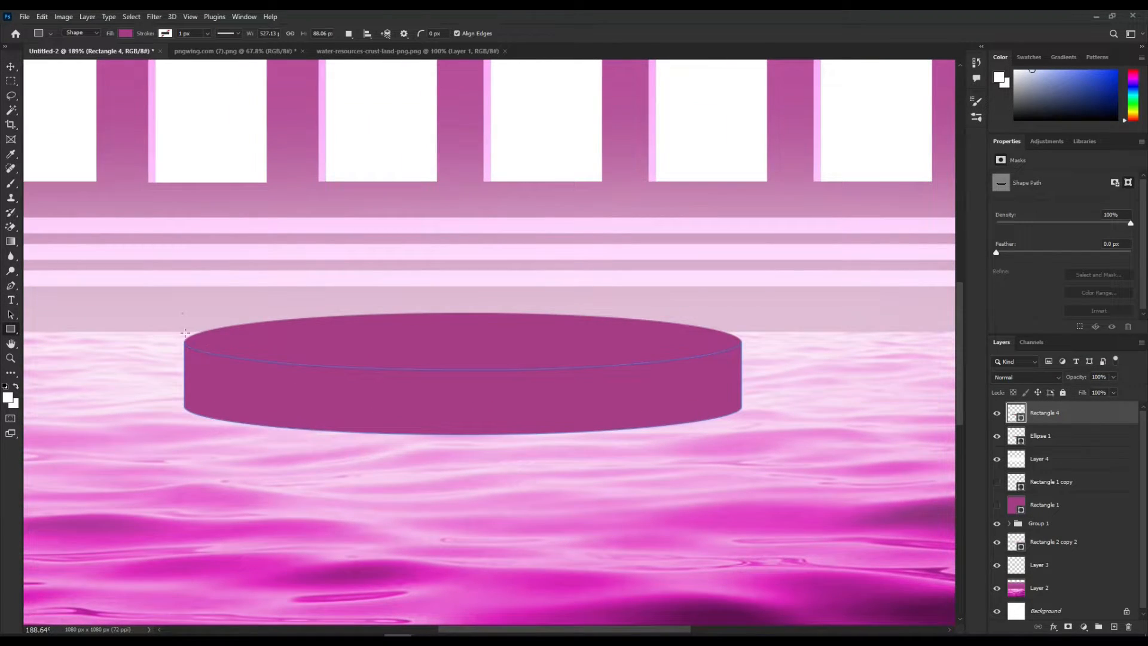
drag(181, 313, 236, 444)
scroll(538, 413, down, 1)
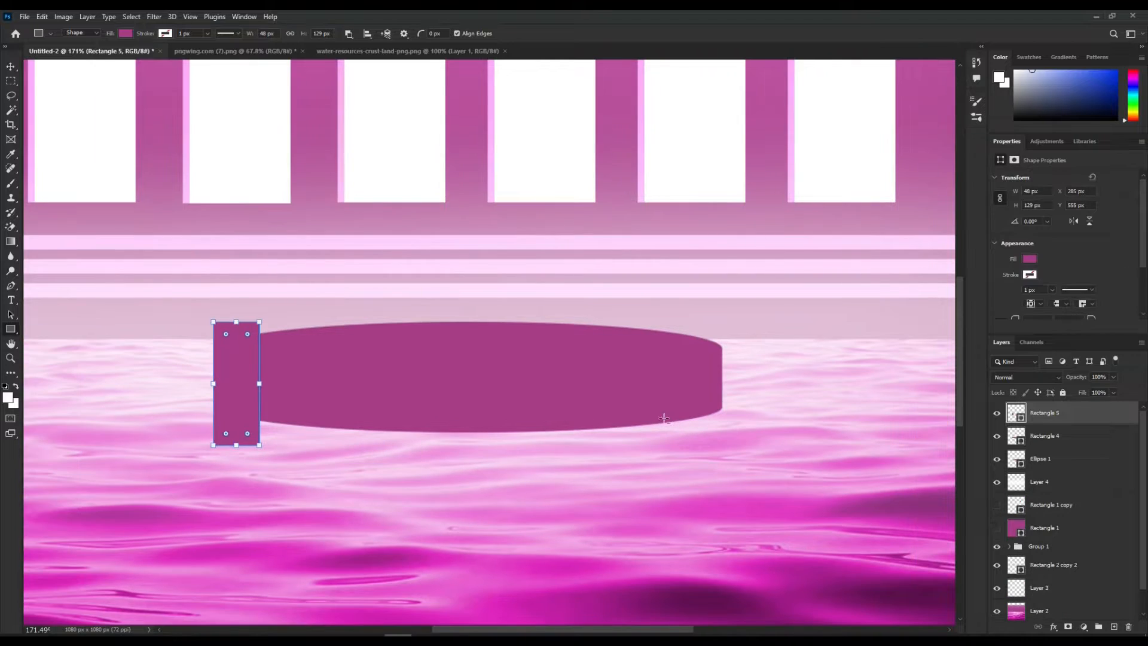
- Fill the narrow rectangle with light pink and clip it to the podium's side shape
click(1029, 261)
click(1029, 262)
click(1030, 261)
click(1139, 285)
drag(935, 218, 918, 155)
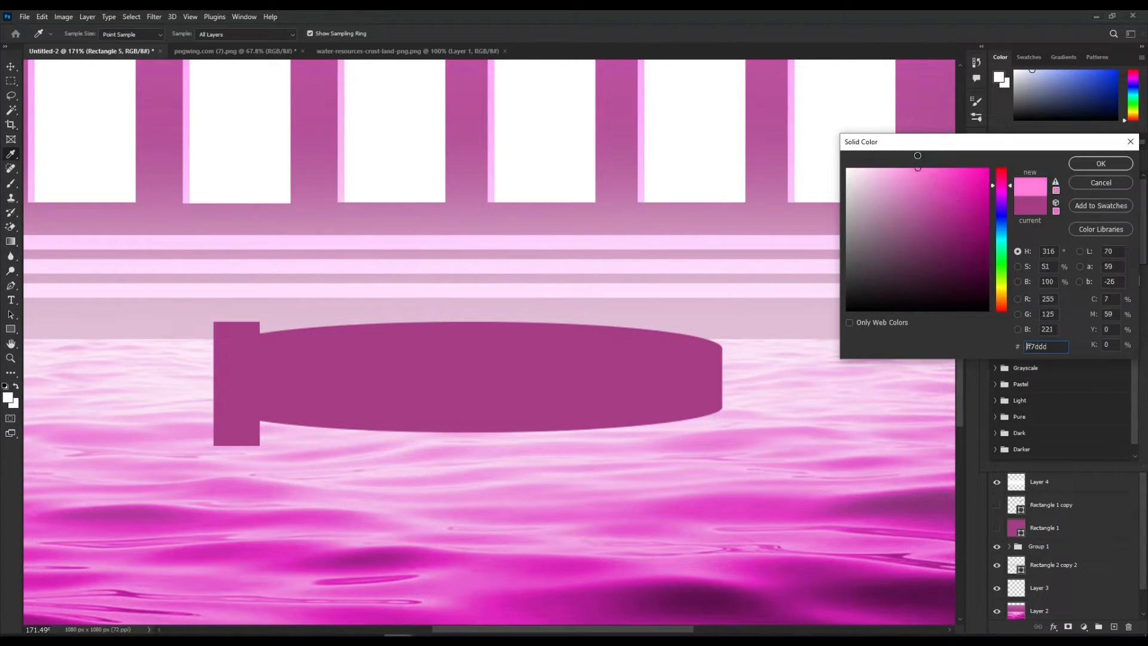
click(1083, 163)
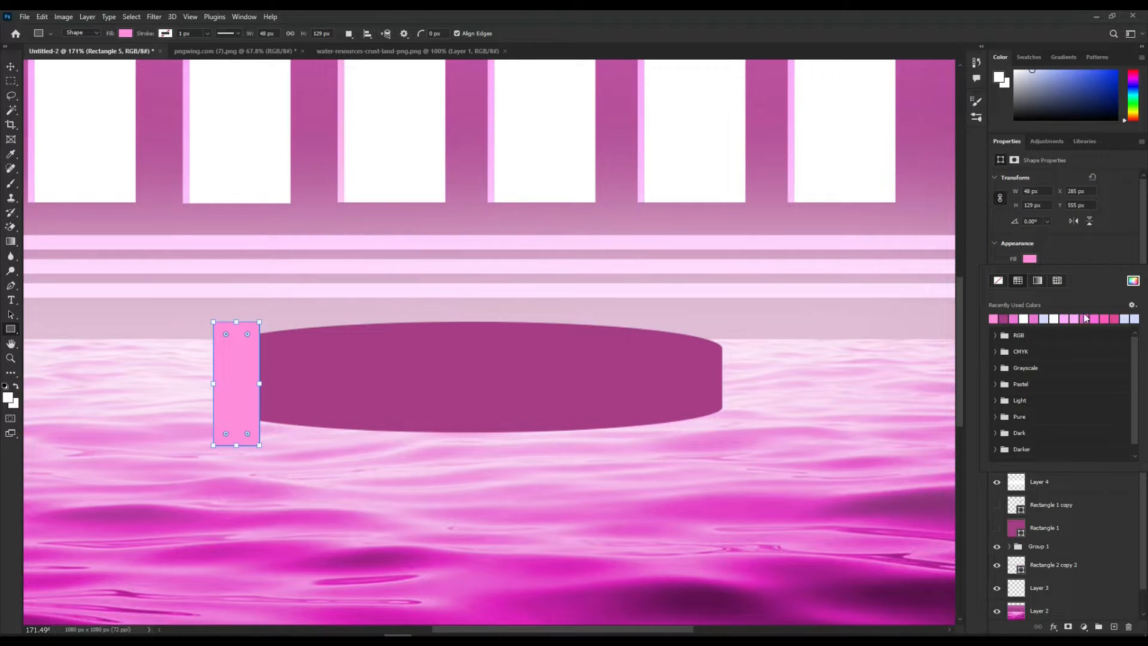
click(1098, 242)
alt+click(1063, 422)
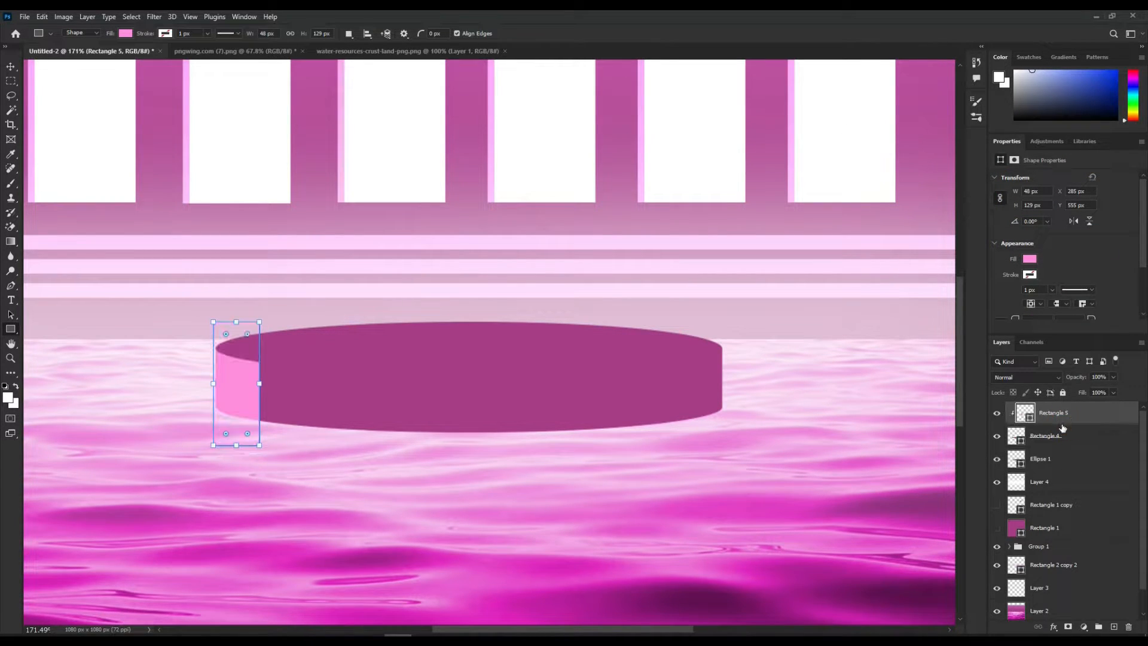
- Convert the narrow pink rectangle to a smart object and apply a Gaussian Blur with a 9.4 px radius
click(154, 17)
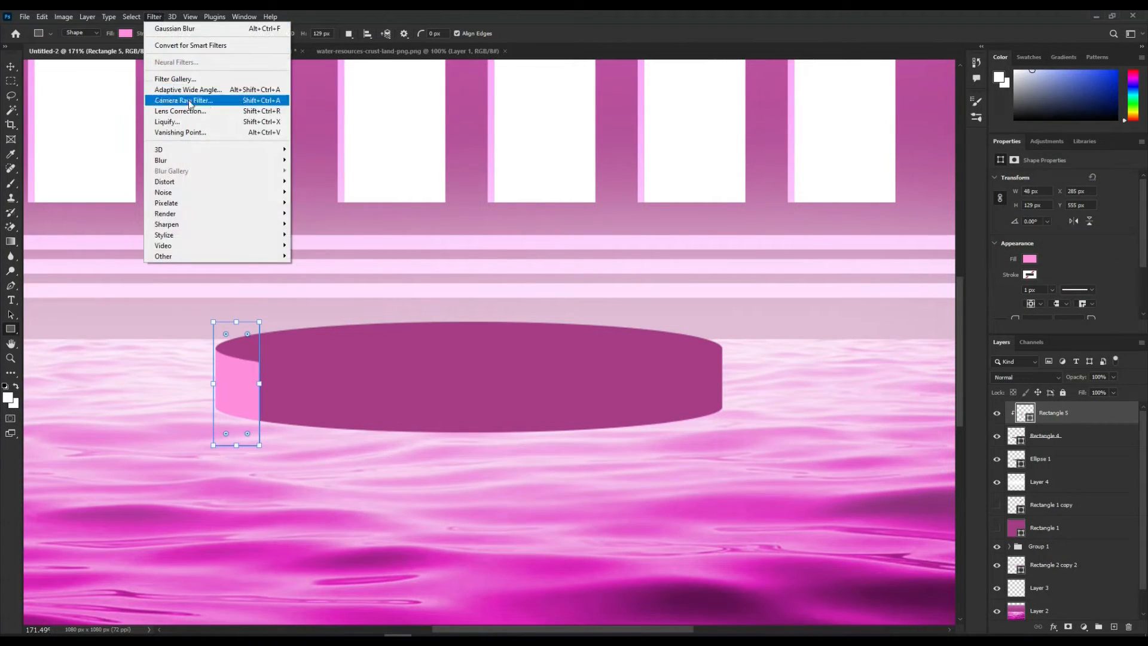
mouse_move(174, 157)
click(320, 202)
click(551, 247)
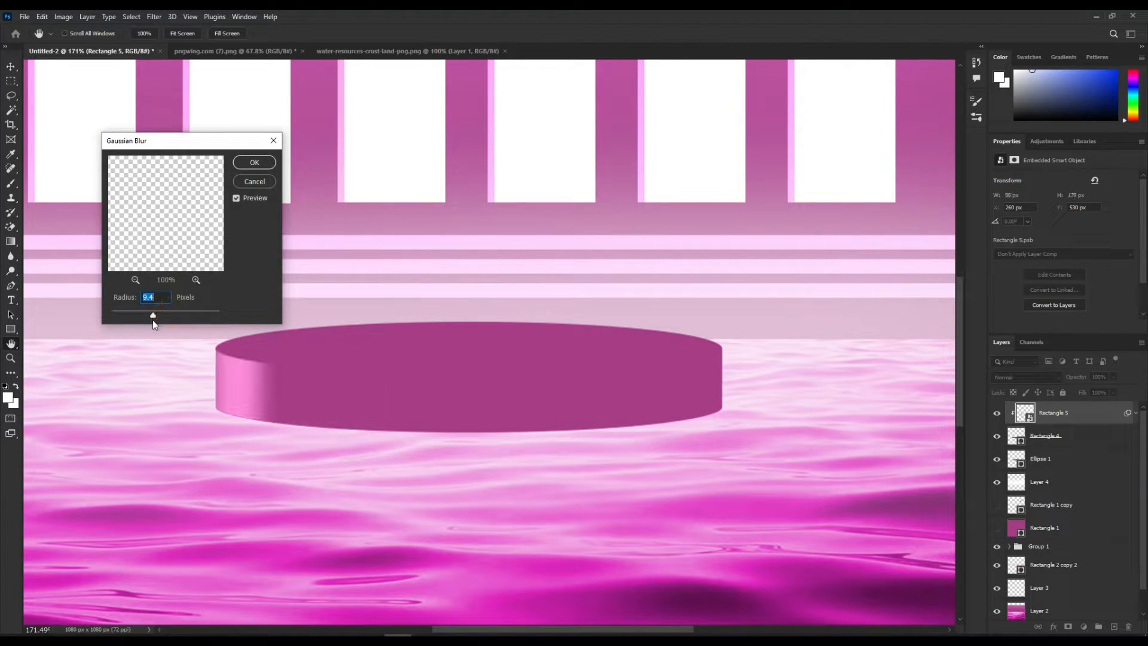
click(254, 162)
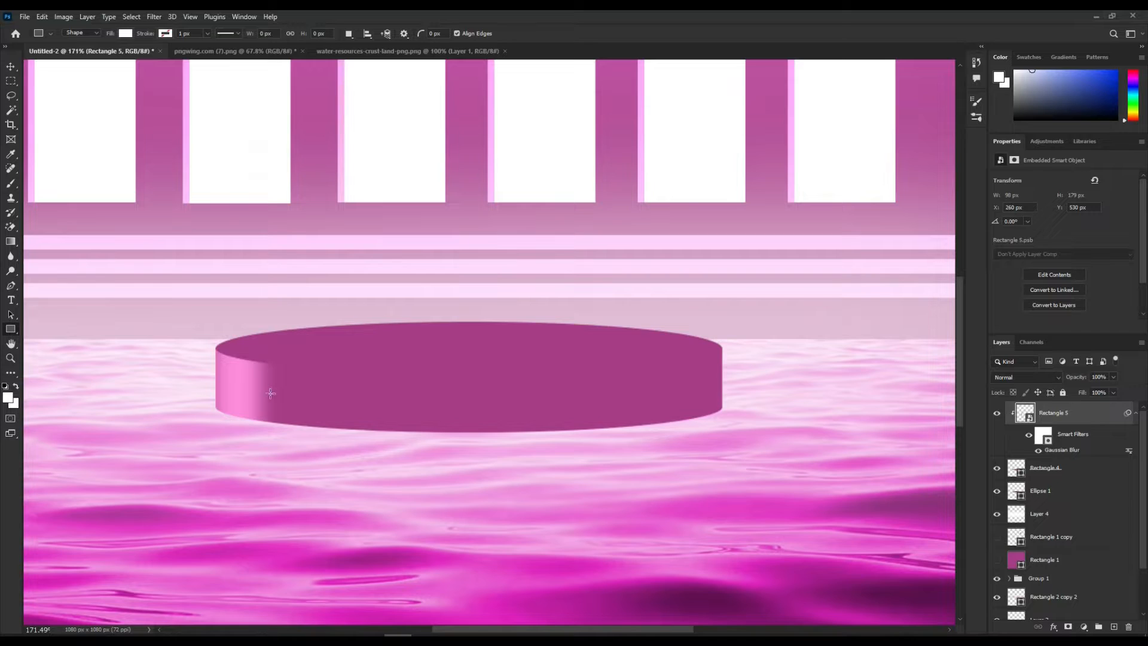
- Duplicate the blurred highlight to the podium's right end, and stretch a second copy wide across the middle of the side
key(v)
mouse_move(280, 385)
mouse_down()
mouse_move(553, 382)
mouse_move(707, 358)
mouse_move(564, 400)
mouse_move(472, 392)
mouse_move(613, 385)
mouse_up()
key(ctrl+t)
key(Return)
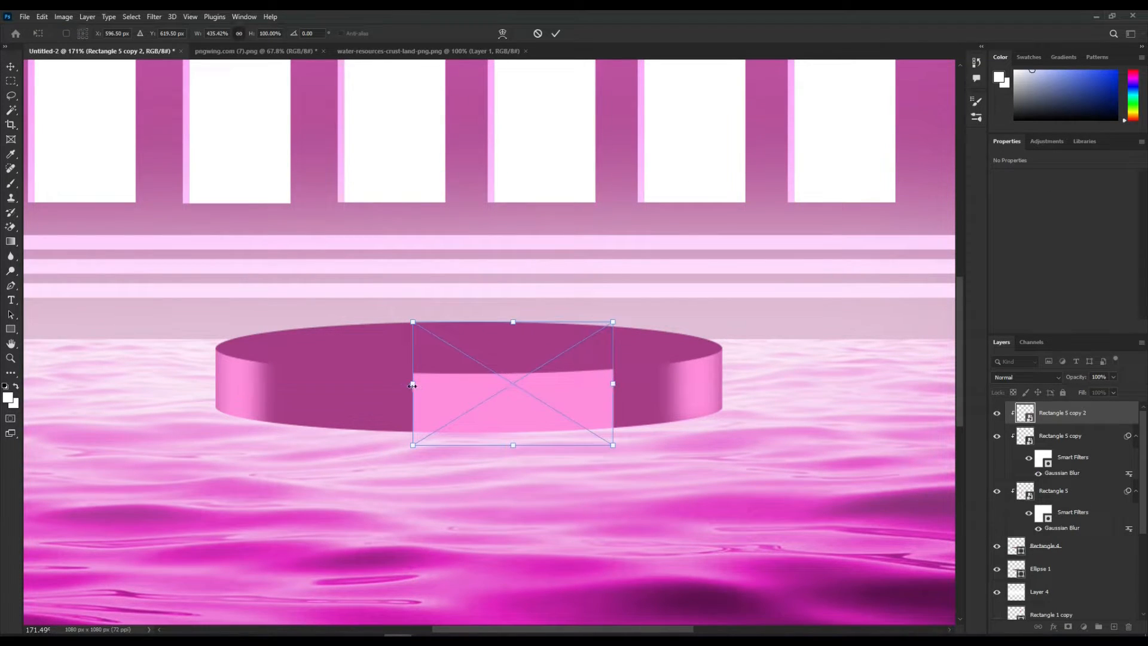
drag(413, 385, 331, 405)
key(Return)
- Soften the wide middle highlight with a second, stronger Gaussian Blur
key(ctrl+minus)
key(ctrl+minus)
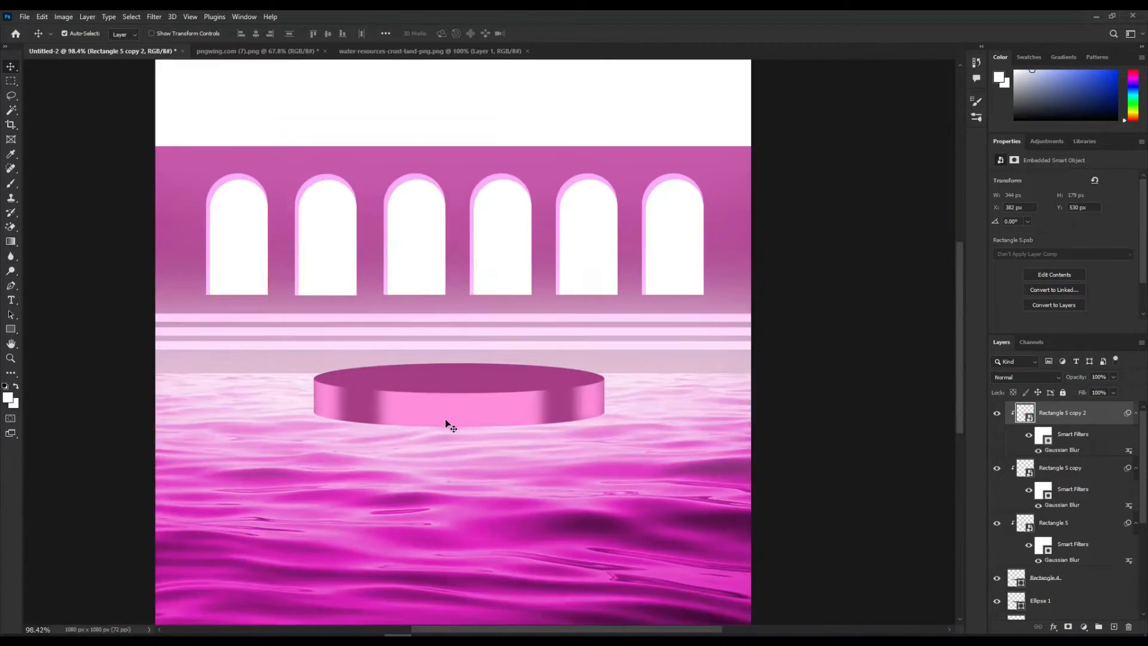
key(ctrl+0)
click(153, 17)
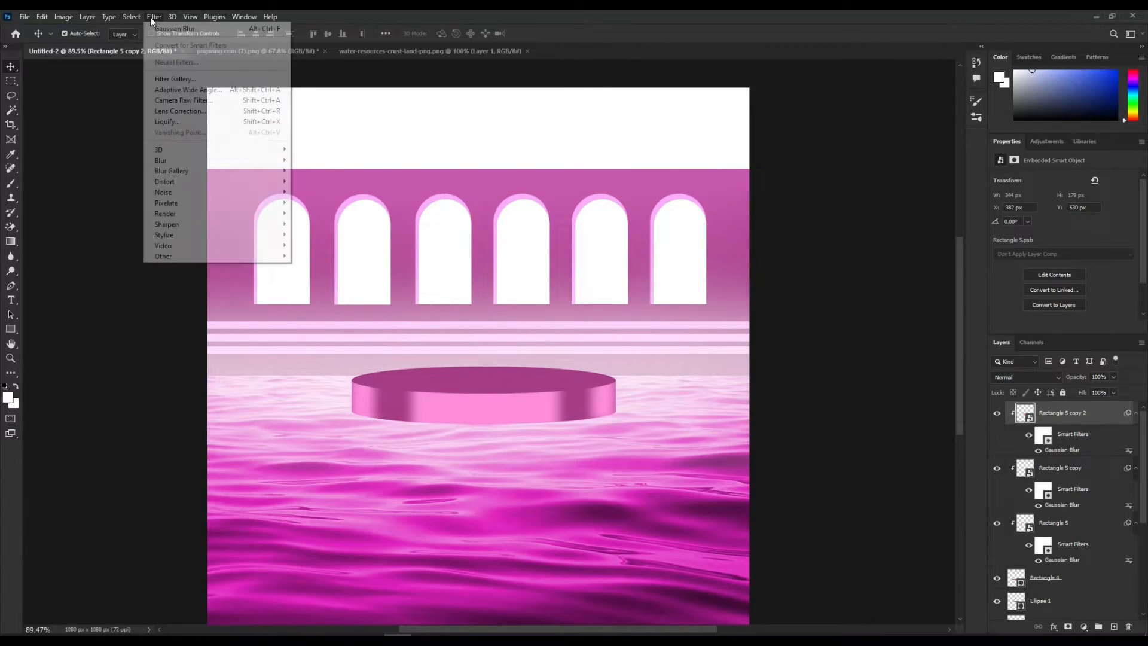
mouse_move(188, 157)
click(326, 205)
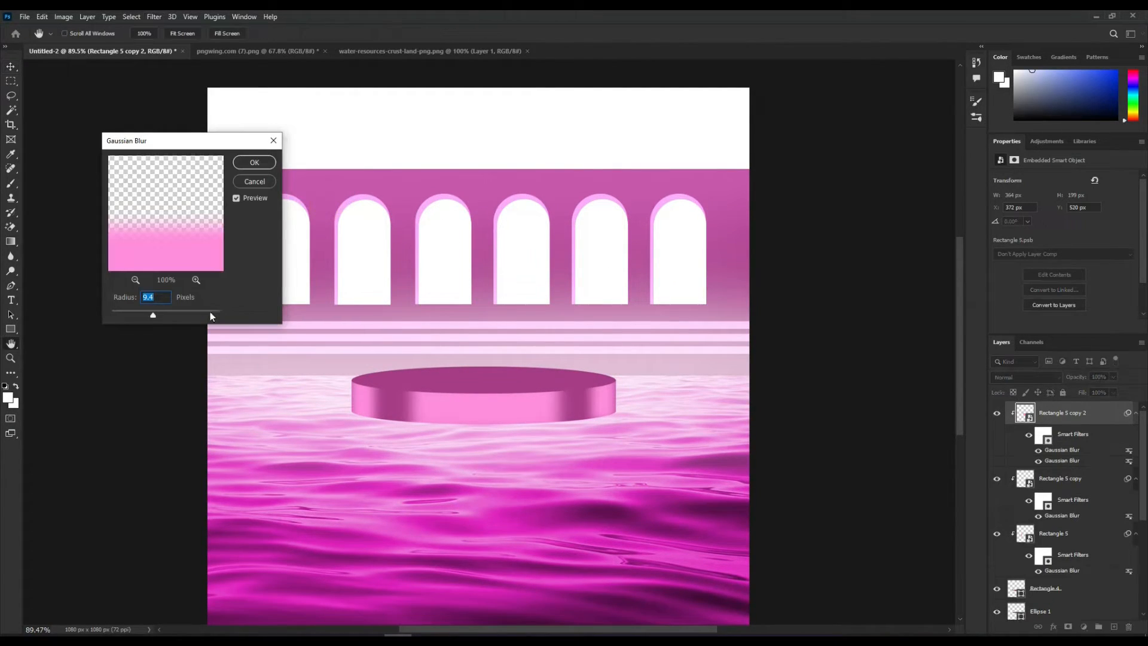
drag(153, 314, 170, 310)
click(254, 163)
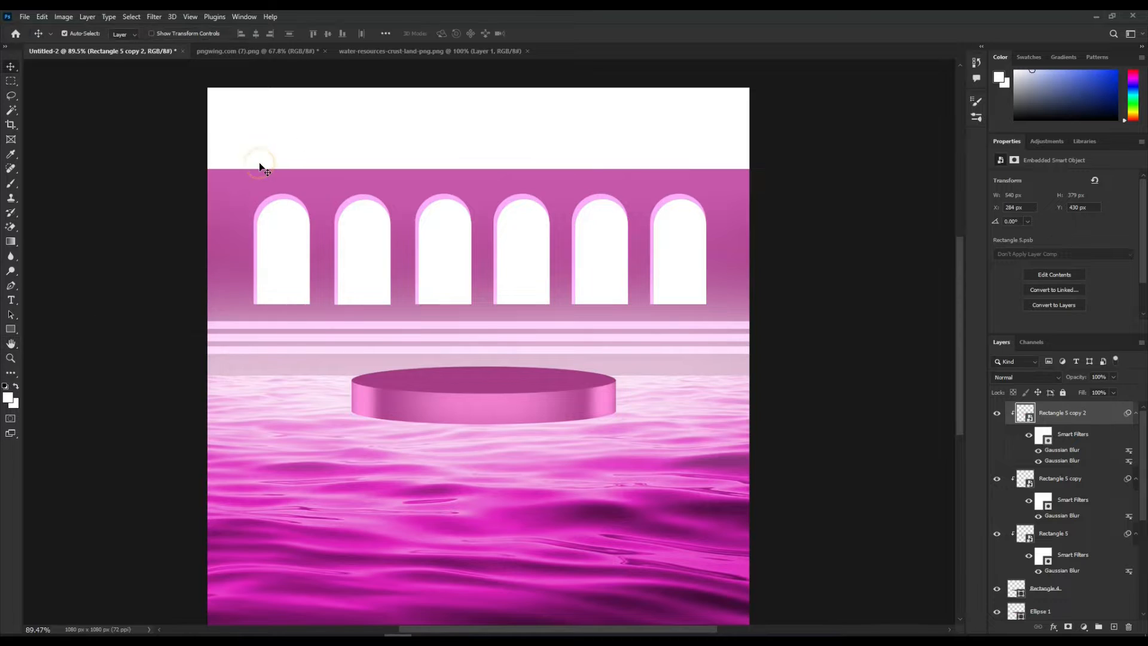
- Merge the three clipped highlights with the podium's side shape into one layer
scroll(1085, 529, down, 3)
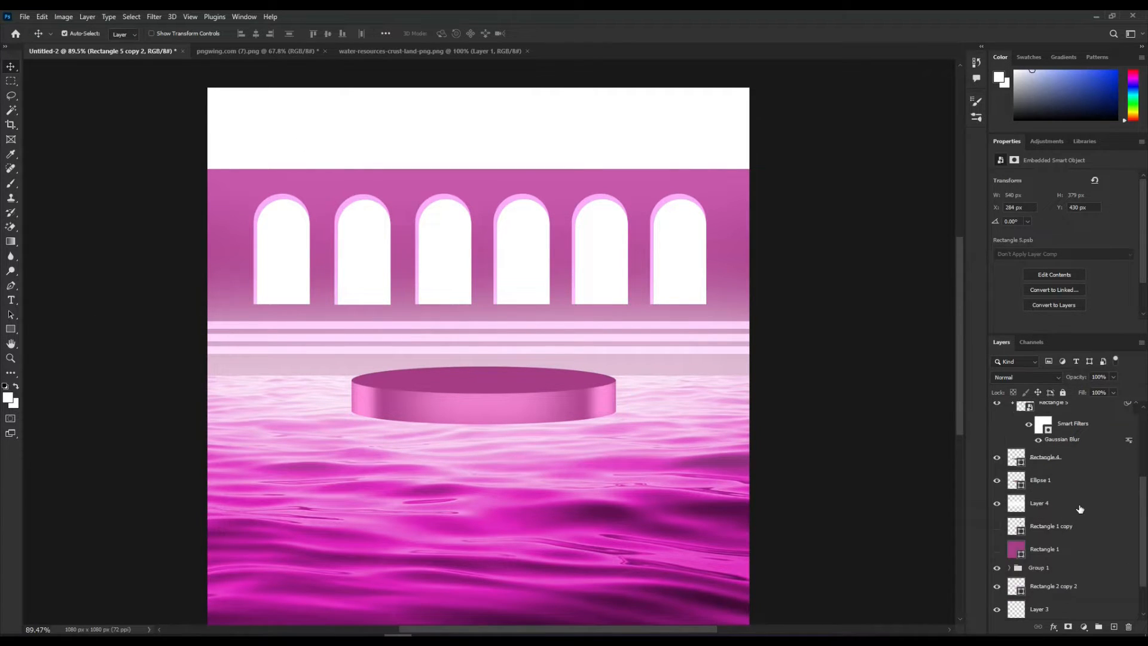
click(997, 458)
click(997, 458)
shift+click(1109, 465)
scroll(1109, 473, up, 3)
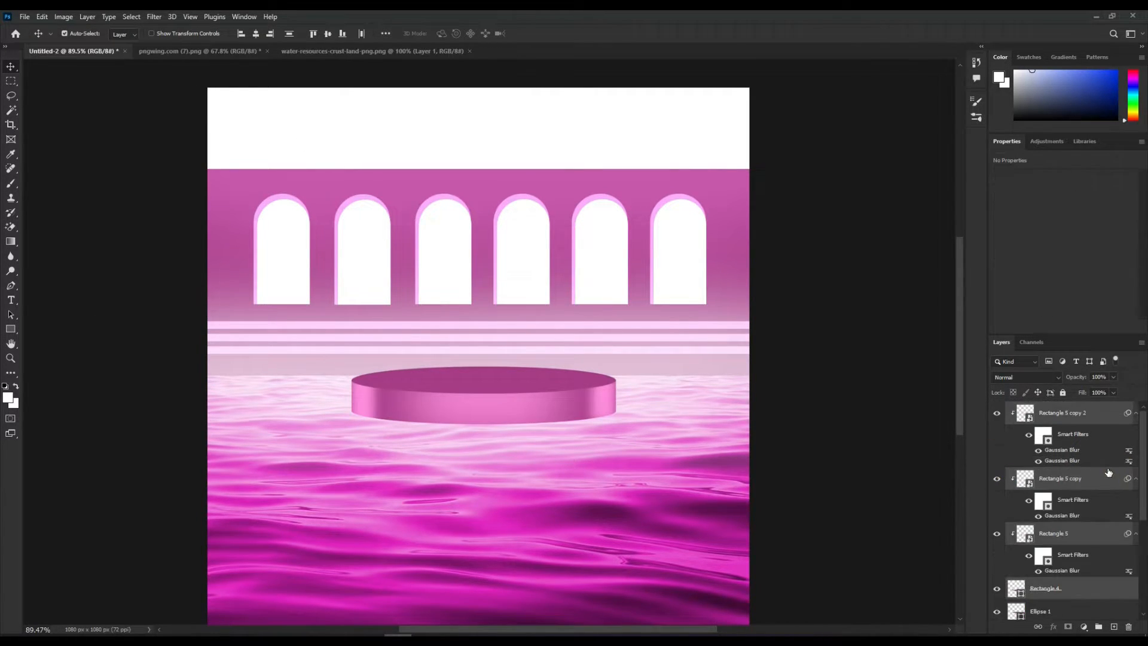
key(ctrl+e)
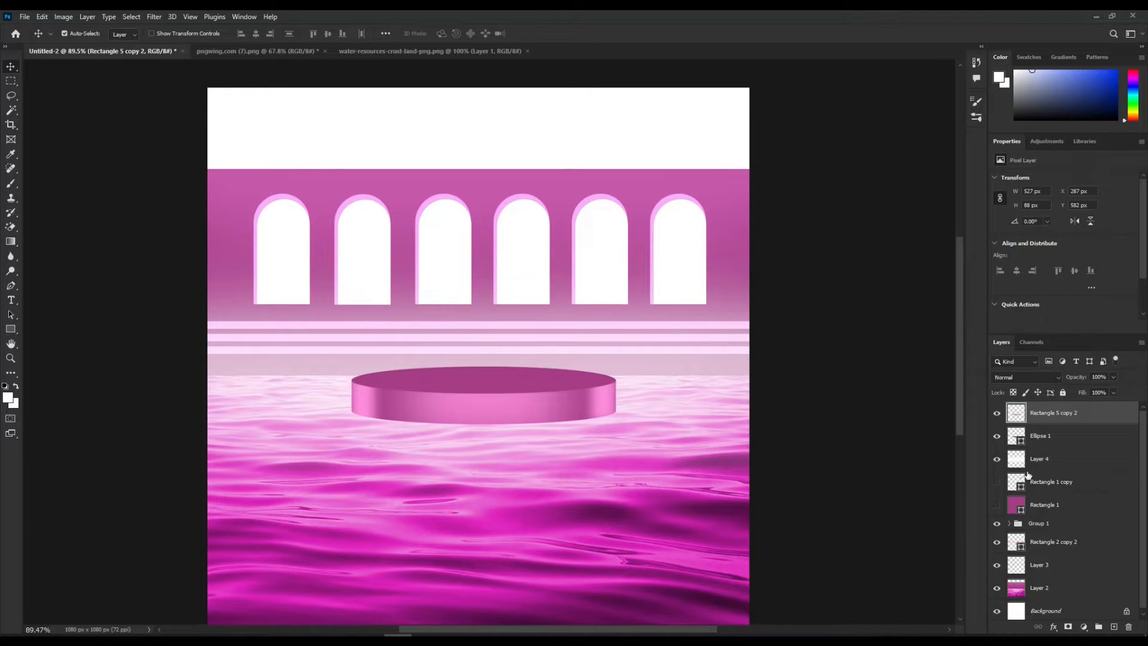
- Recolor the podium's top ellipse to a lighter medium pink
click(997, 412)
click(996, 413)
scroll(532, 383, up, 3)
click(551, 390)
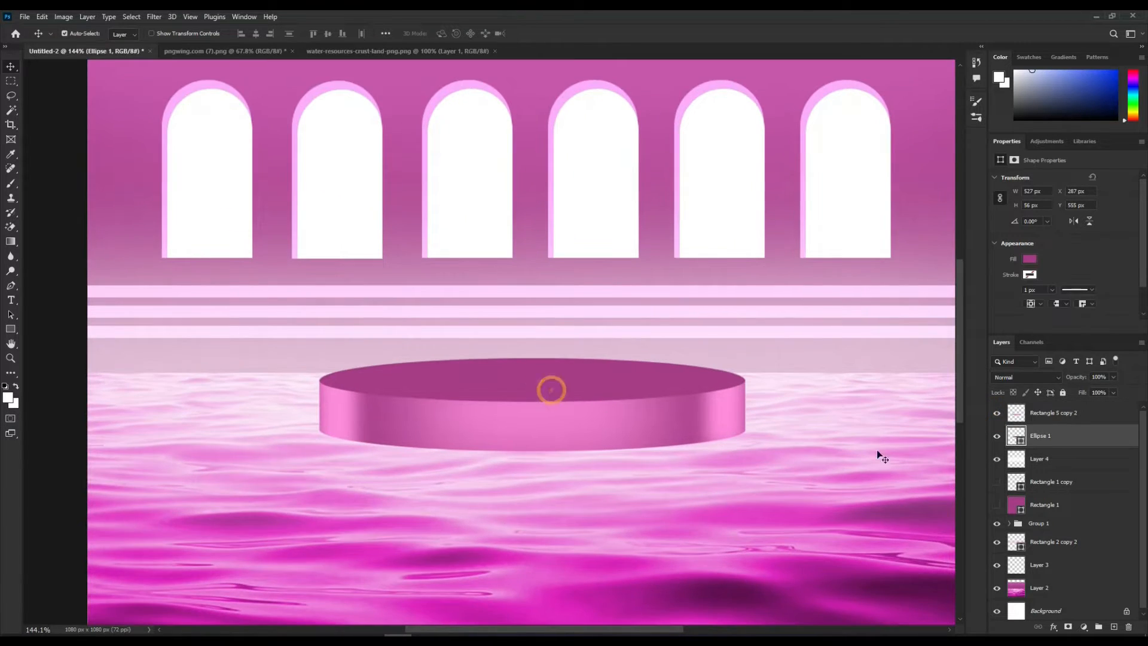
double_click(1020, 442)
mouse_move(934, 220)
mouse_down()
mouse_move(924, 179)
mouse_move(957, 163)
mouse_move(910, 175)
mouse_move(926, 196)
mouse_up()
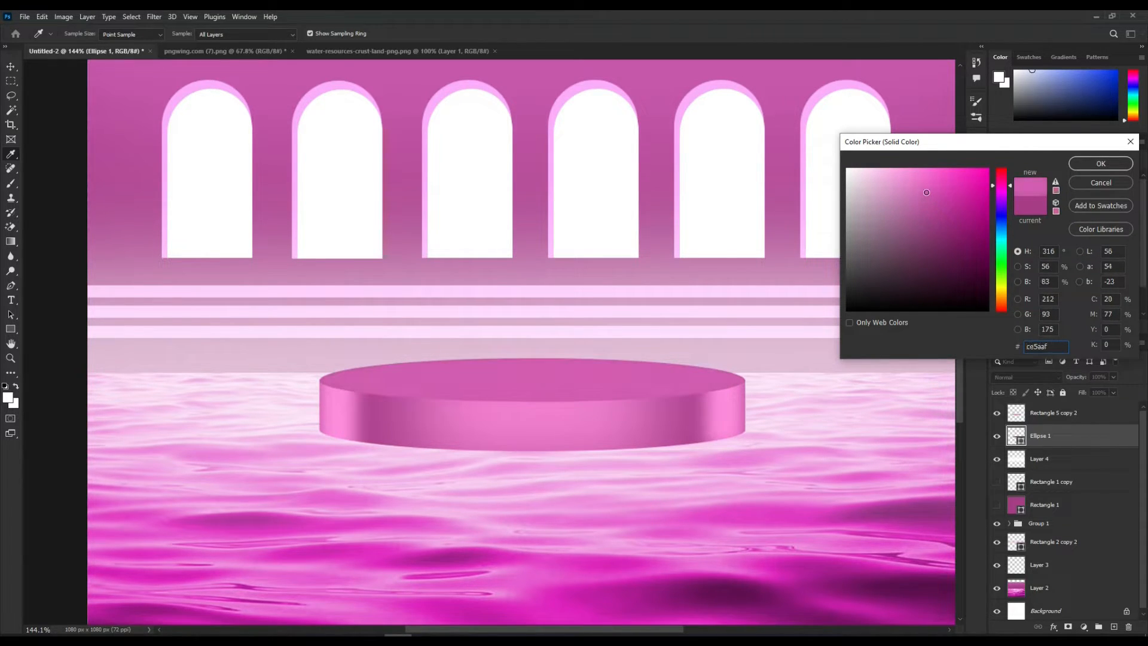
click(1101, 163)
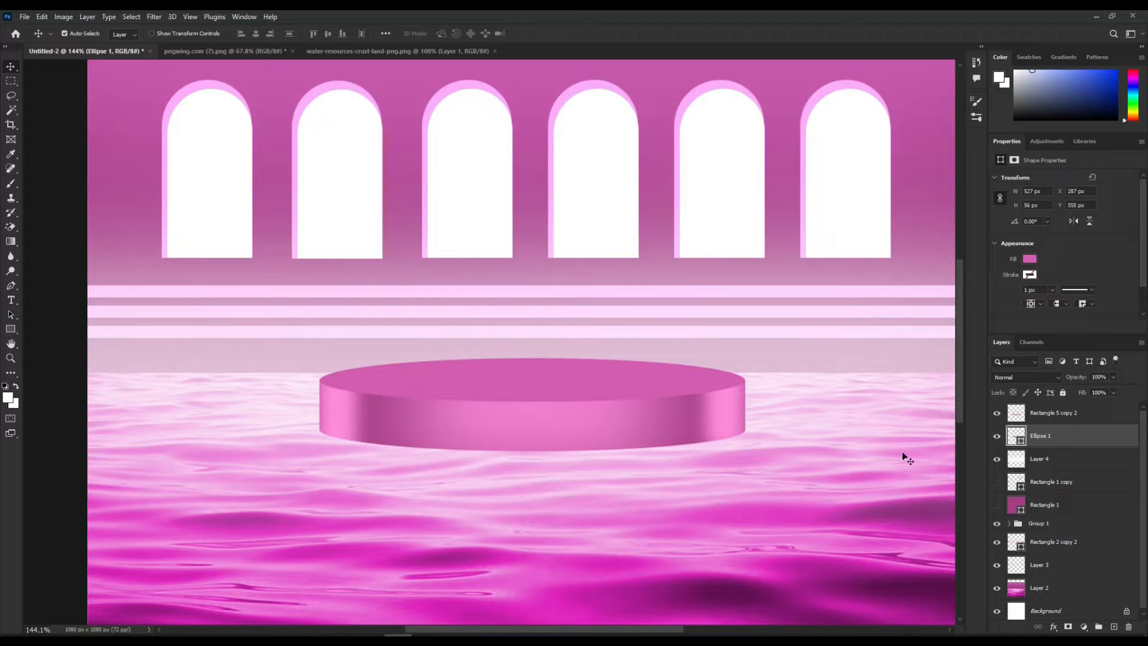
- Merge the podium's top ellipse and shaded side into a single layer
shift+click(1105, 418)
key(ctrl+e)
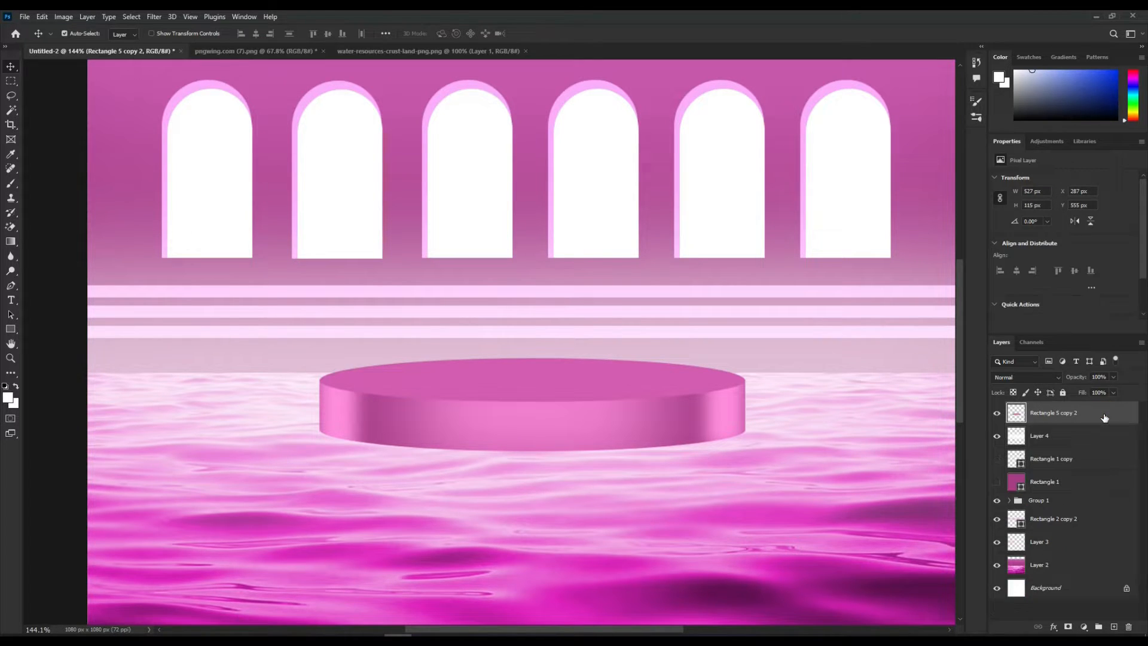
scroll(771, 432, down, 2)
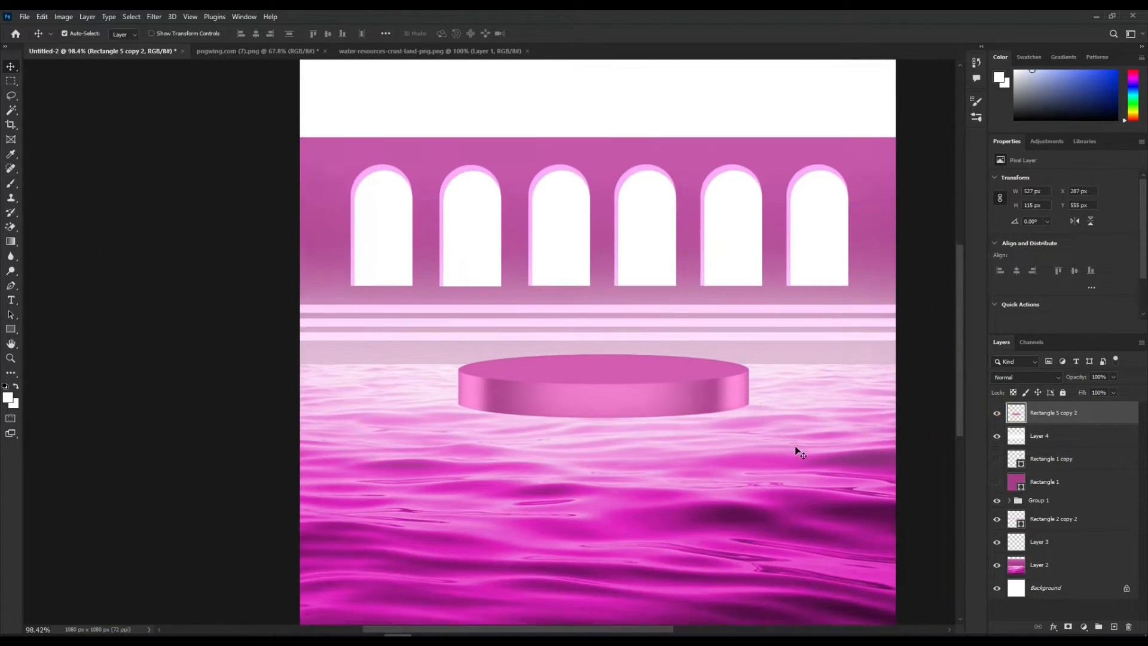
- Duplicate the podium disc, tilt the copy so it leans on the original, and shift both discs slightly lower
drag(616, 340, 637, 316)
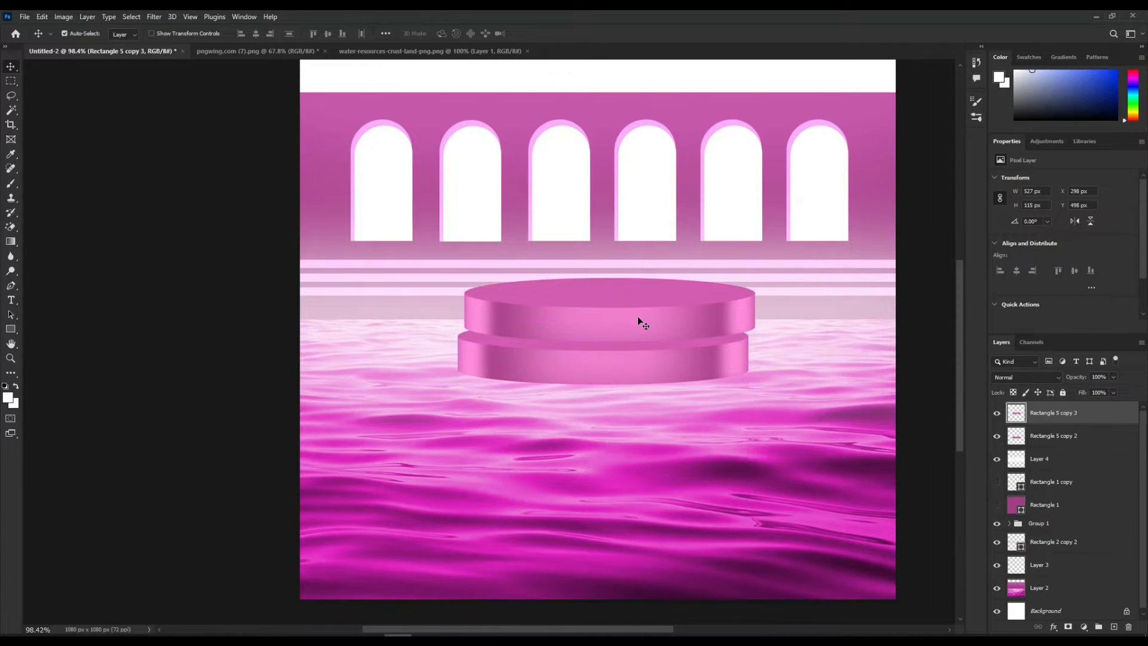
key(ctrl+t)
drag(759, 235, 754, 225)
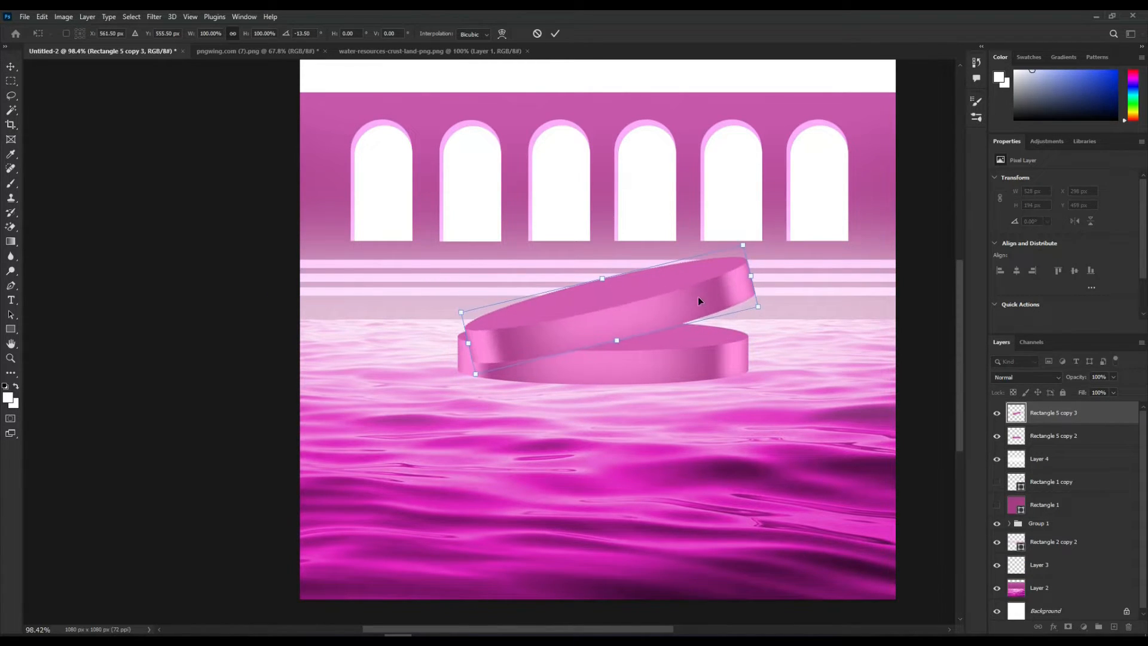
drag(689, 294, 717, 271)
drag(767, 212, 763, 202)
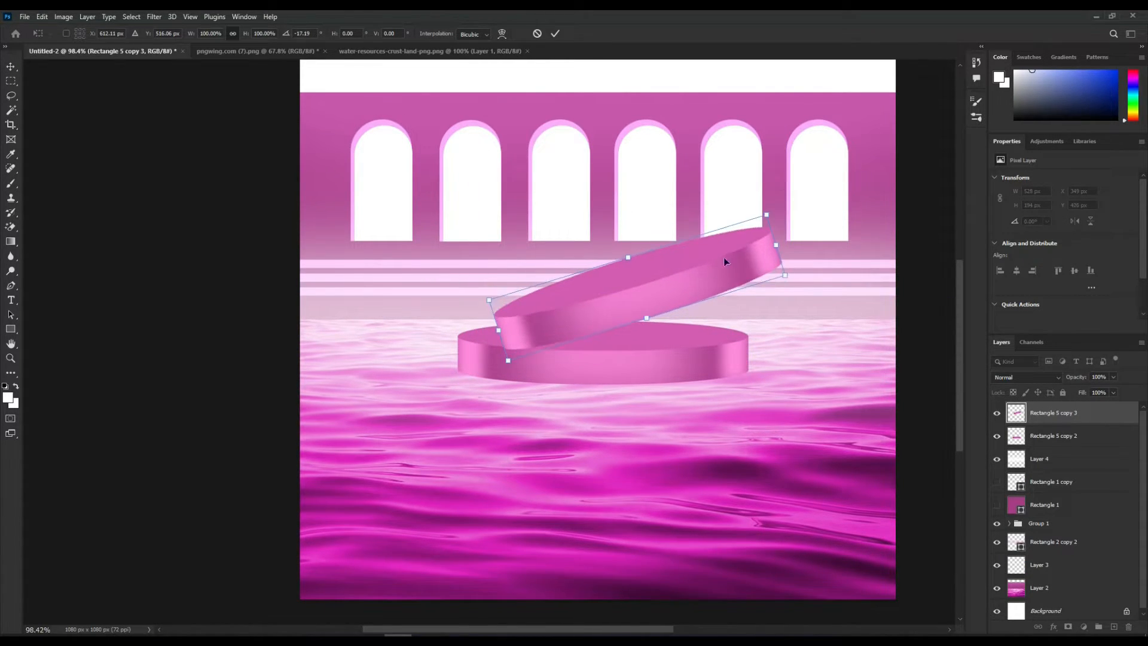
drag(686, 295, 685, 279)
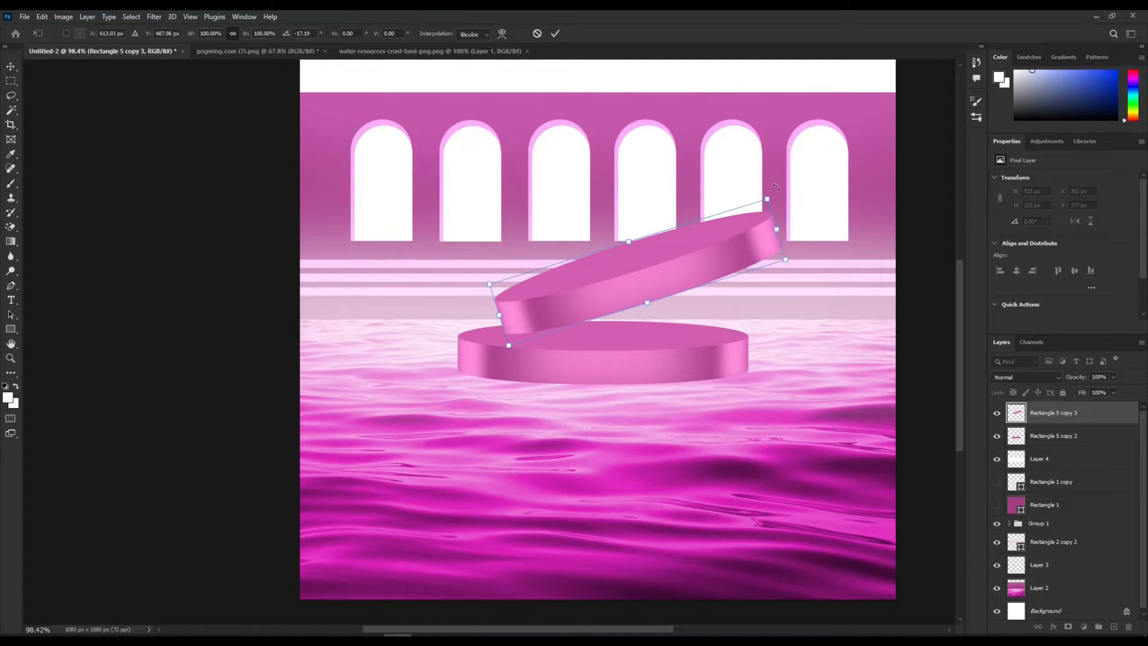
drag(778, 190, 779, 202)
drag(693, 261, 702, 269)
double_click(703, 269)
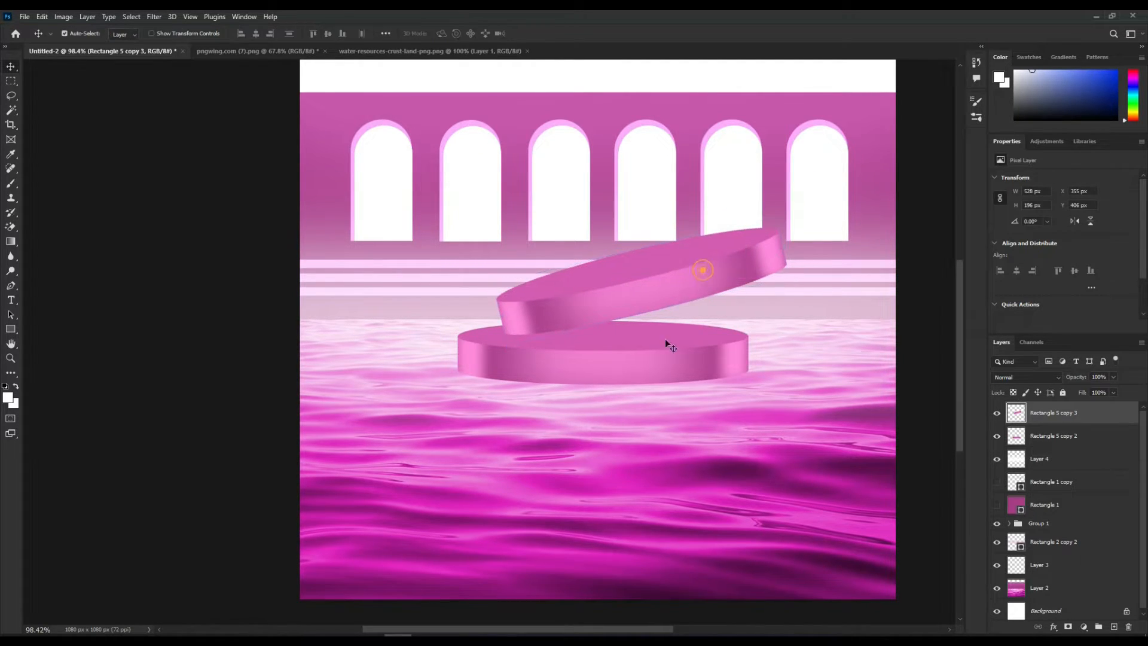
shift+click(641, 359)
drag(640, 293, 645, 315)
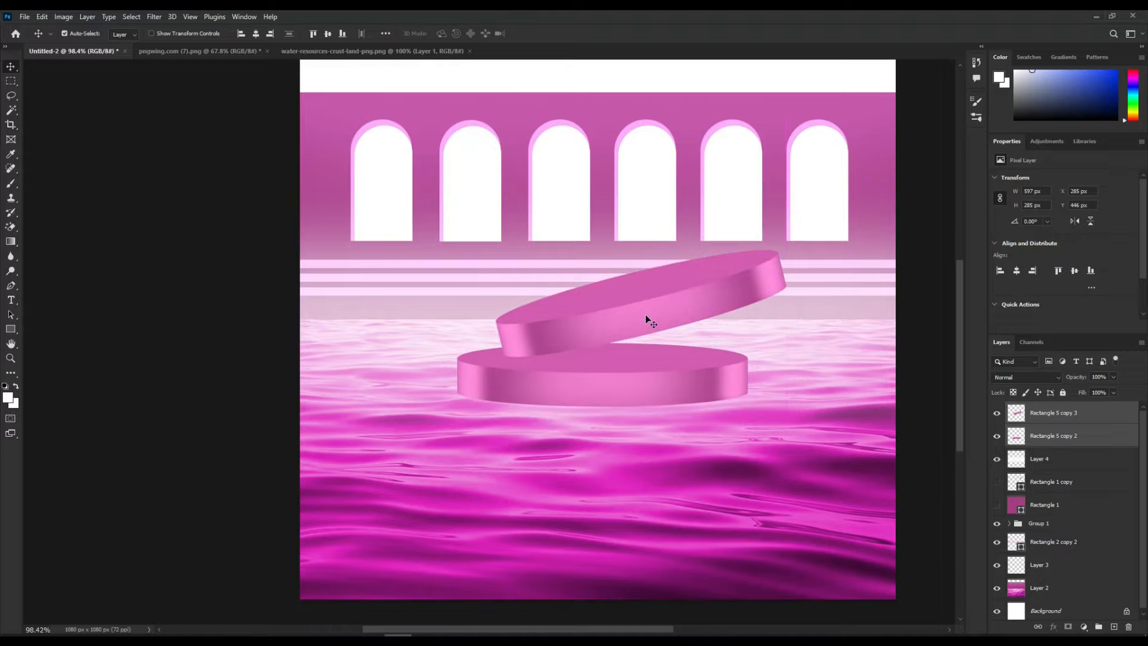
- On a new layer above the lower disc, paint a soft dark purple shadow beneath the tilted disc
scroll(681, 268, down, 2)
scroll(682, 268, up, 3)
scroll(671, 342, up, 1)
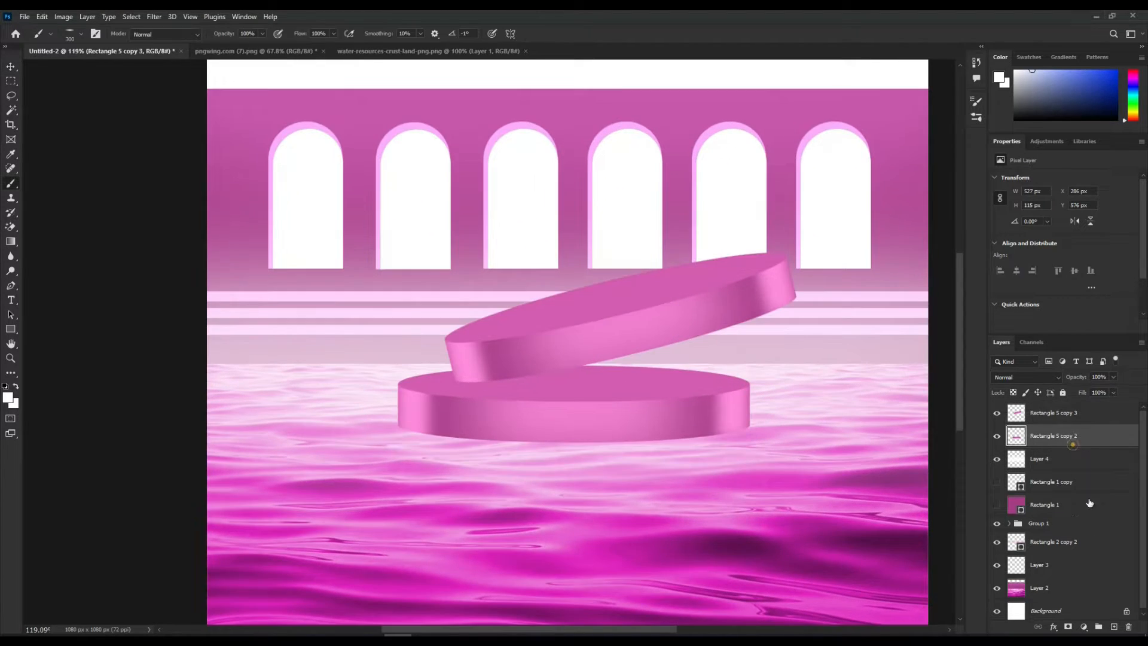
click(1114, 626)
key(b)
click(544, 381)
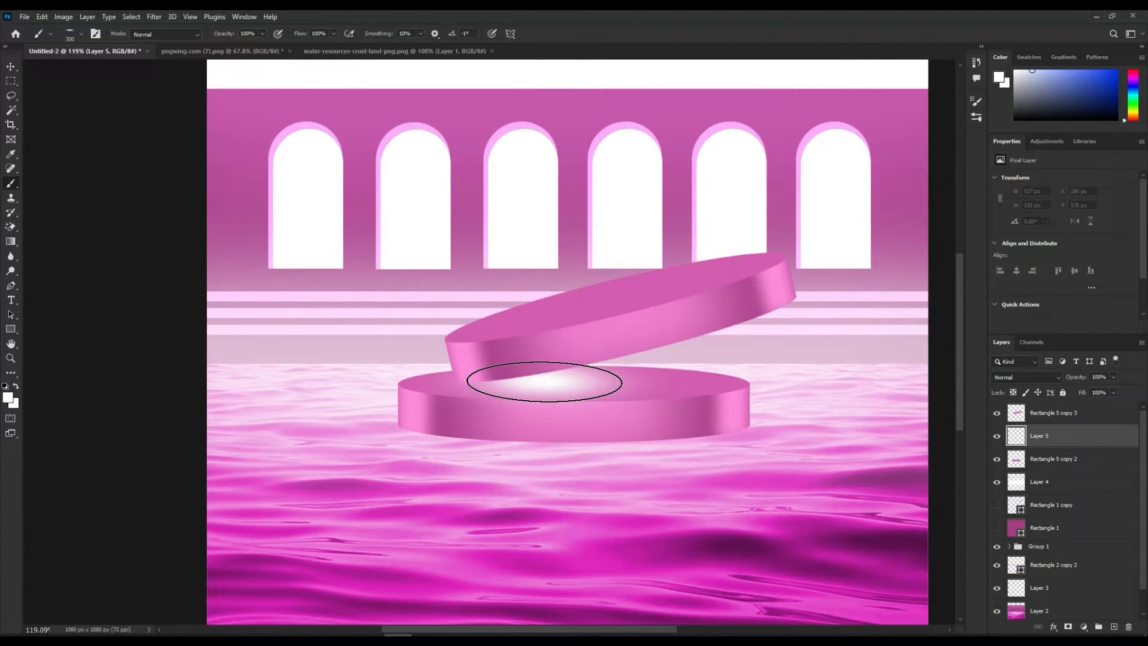
key(ctrl+z)
click(8, 397)
click(553, 380)
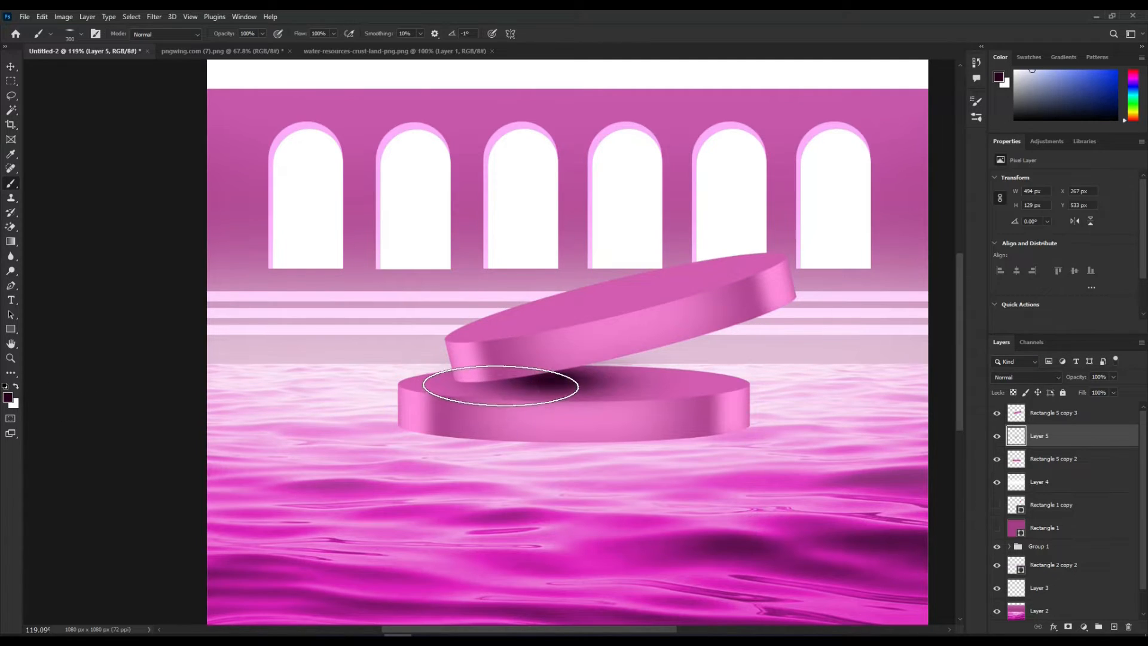
click(551, 380)
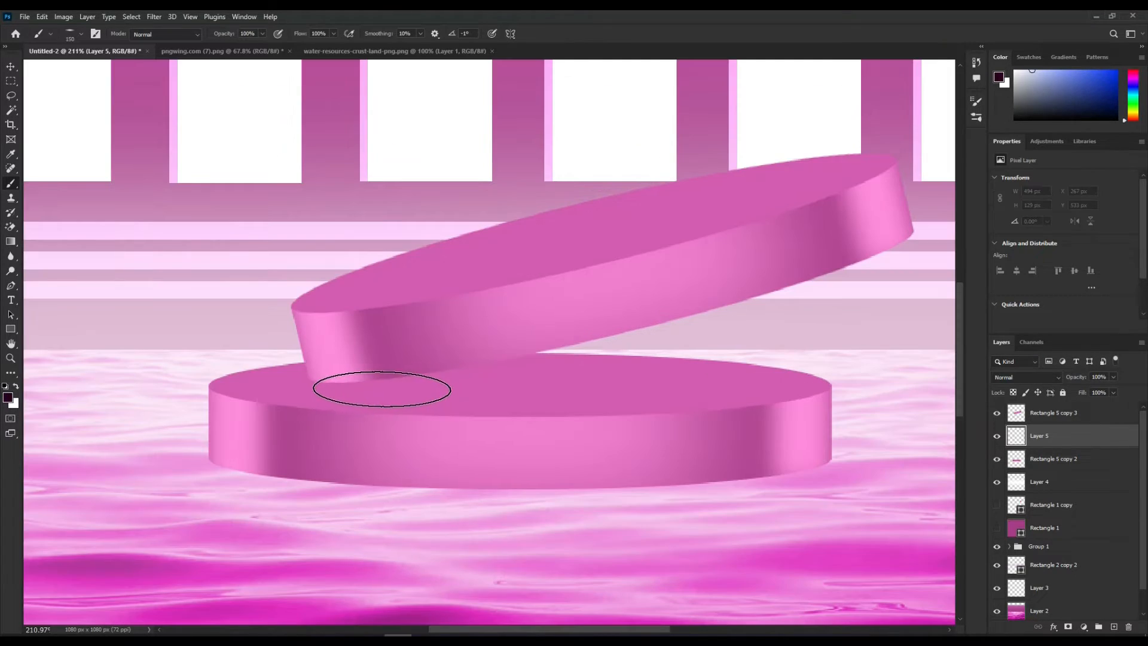
drag(381, 383, 597, 377)
scroll(744, 401, down, 4)
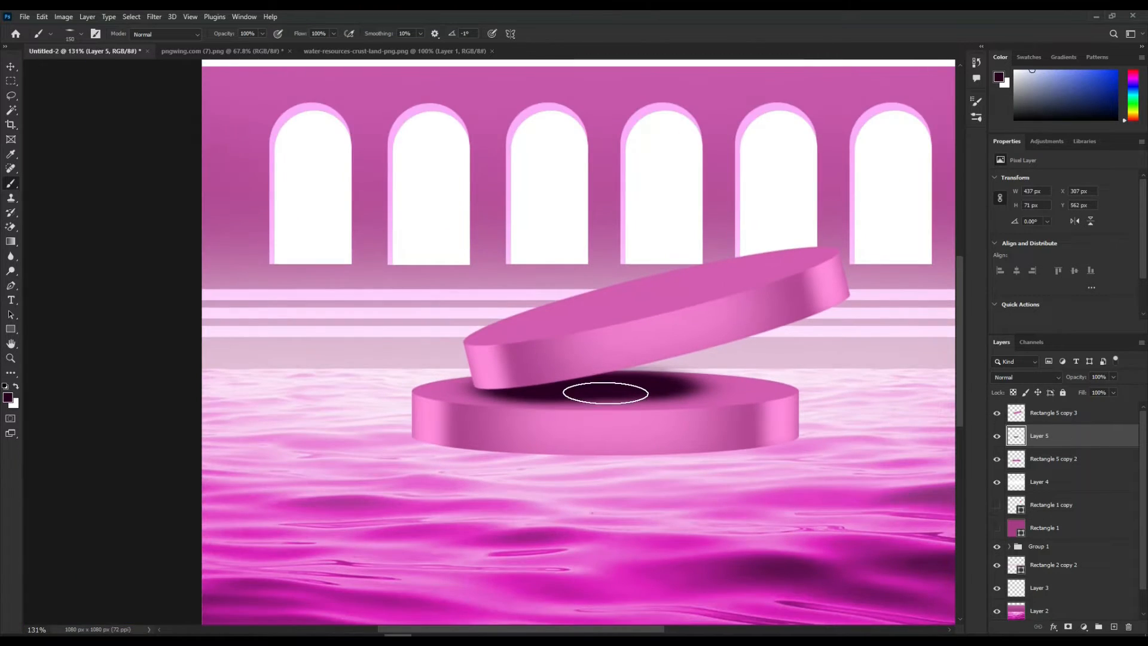
- Set the shadow layer's opacity to 34% and extend the shadow around the tilted disc's lower end
click(1112, 376)
drag(1107, 390, 1093, 391)
scroll(483, 381, up, 4)
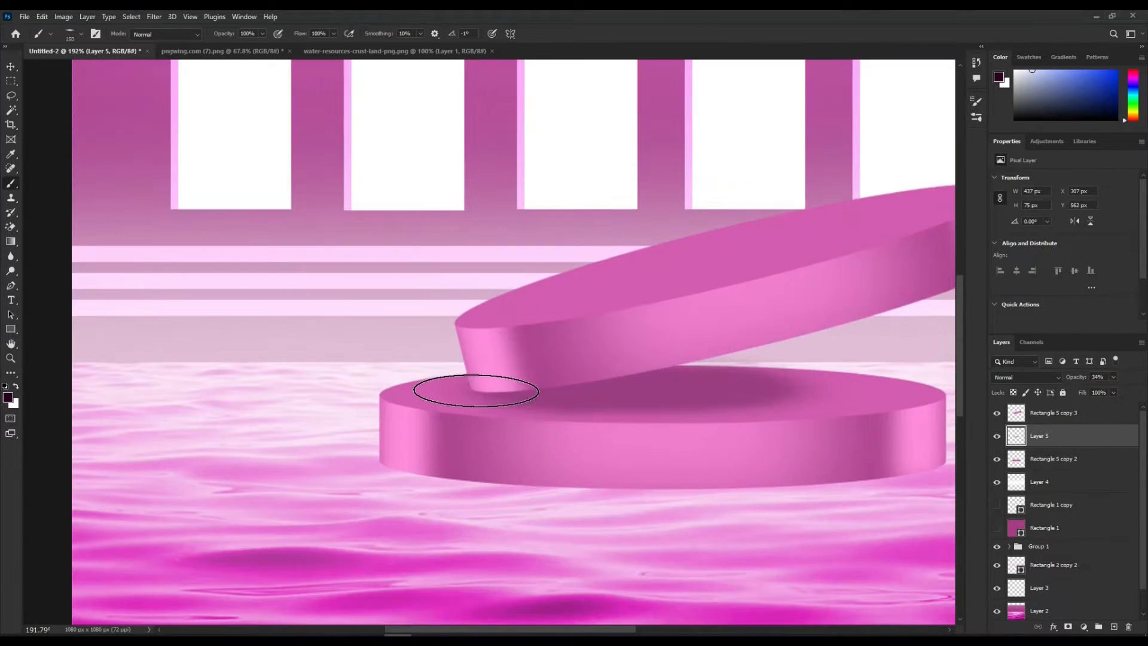
mouse_move(478, 390)
mouse_down()
mouse_move(461, 389)
mouse_move(500, 389)
mouse_up()
scroll(500, 389, down, 5)
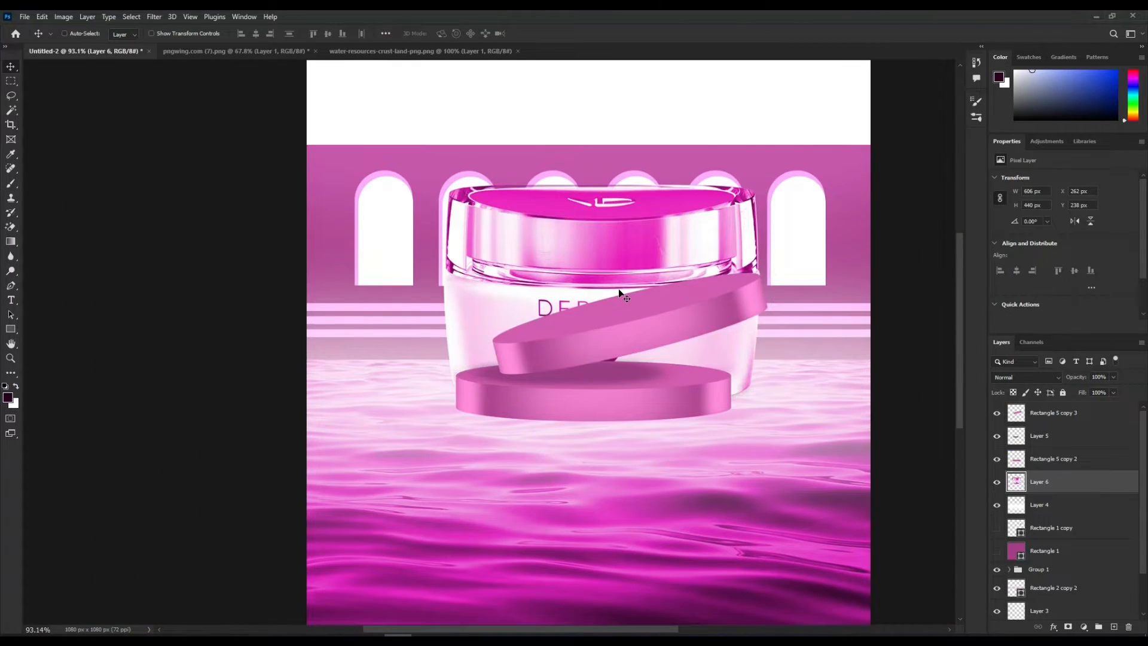
- Bring the cosmetic jar to the front, scale it down to about 238 px wide and place it on the tilted disc
key(ctrl+shift+bracketright)
key(ctrl+t)
drag(601, 180, 689, 329)
drag(636, 383, 647, 264)
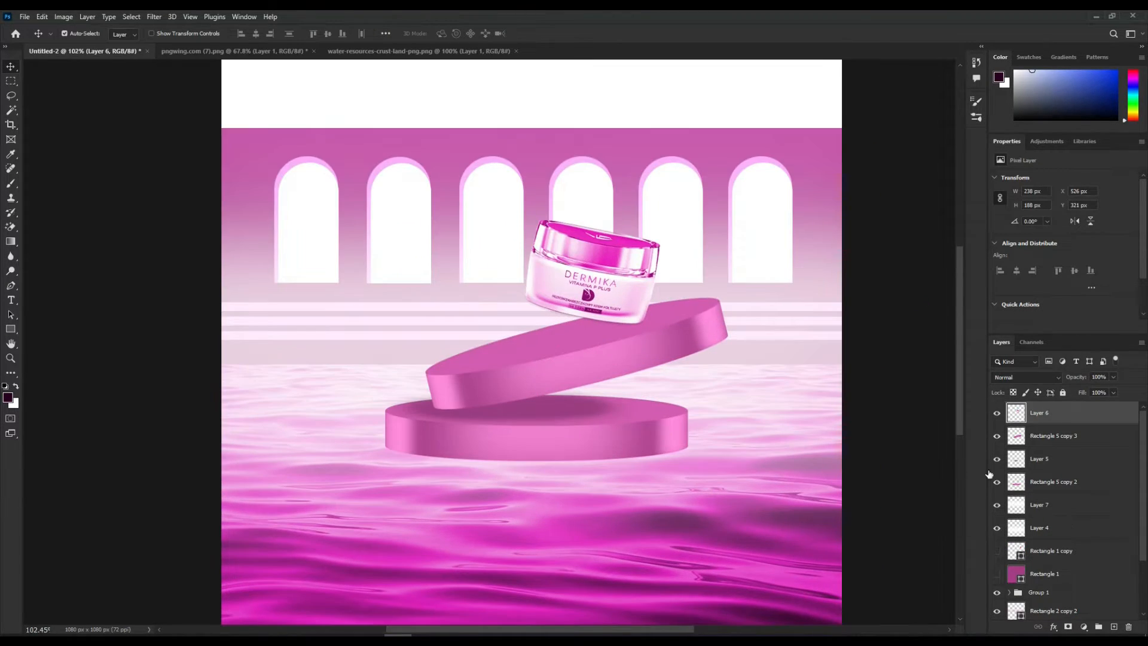
- On a new layer beneath the jar, paint a dark shadow on the tilted disc and lower its opacity to 29%
click(1091, 440)
click(1115, 627)
key(b)
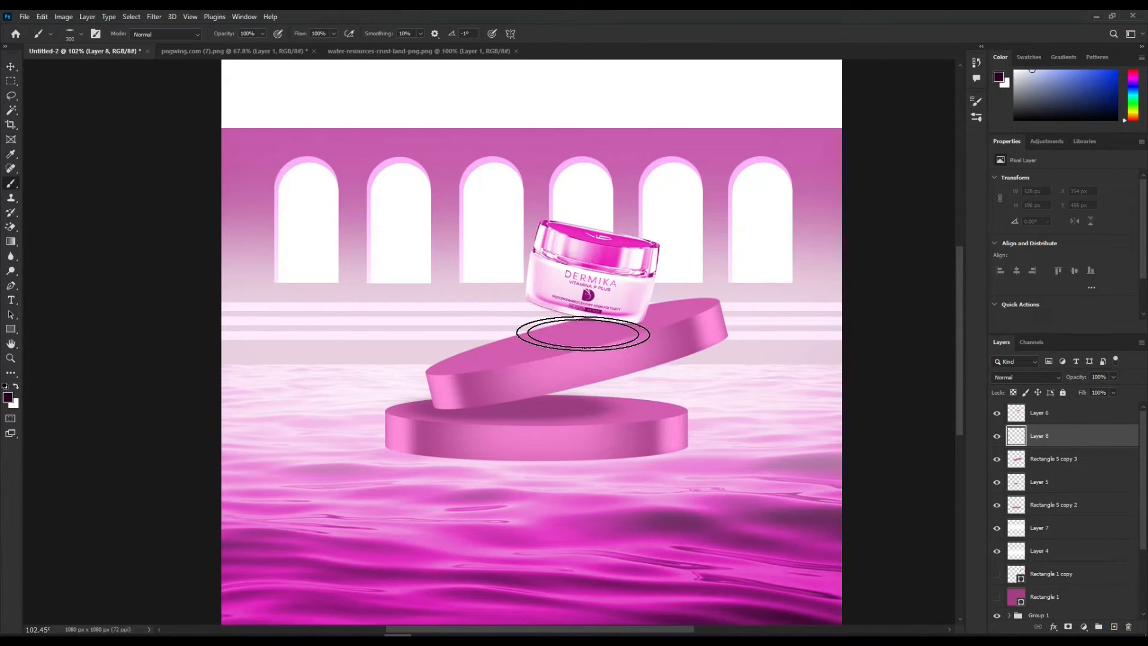
drag(602, 327, 593, 333)
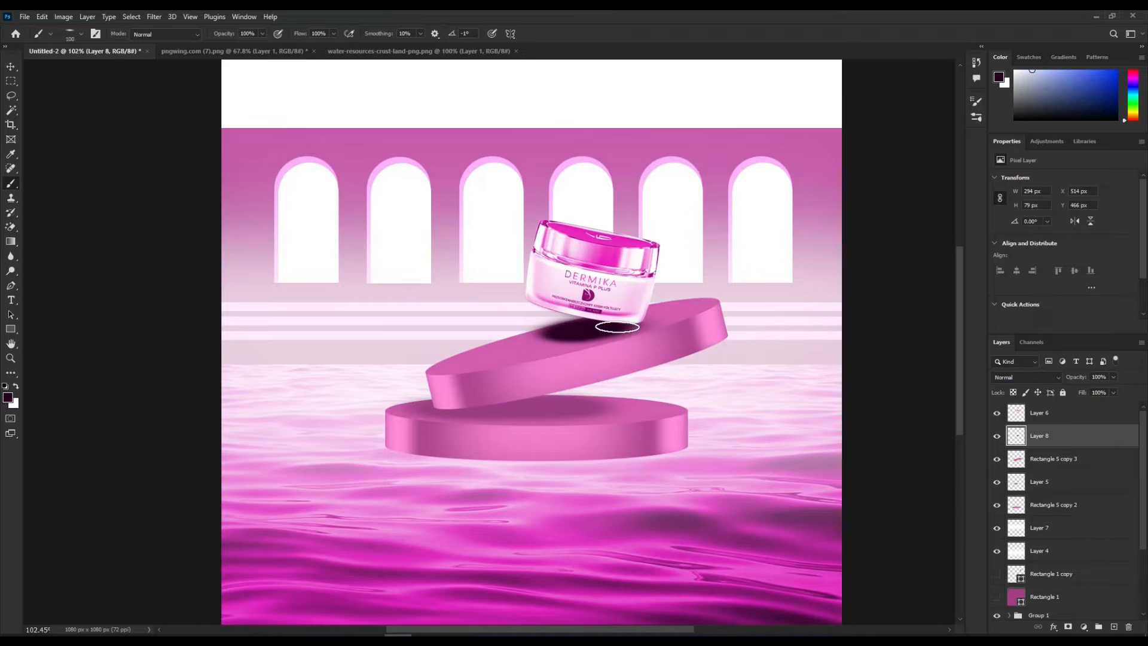
drag(1089, 392, 1075, 391)
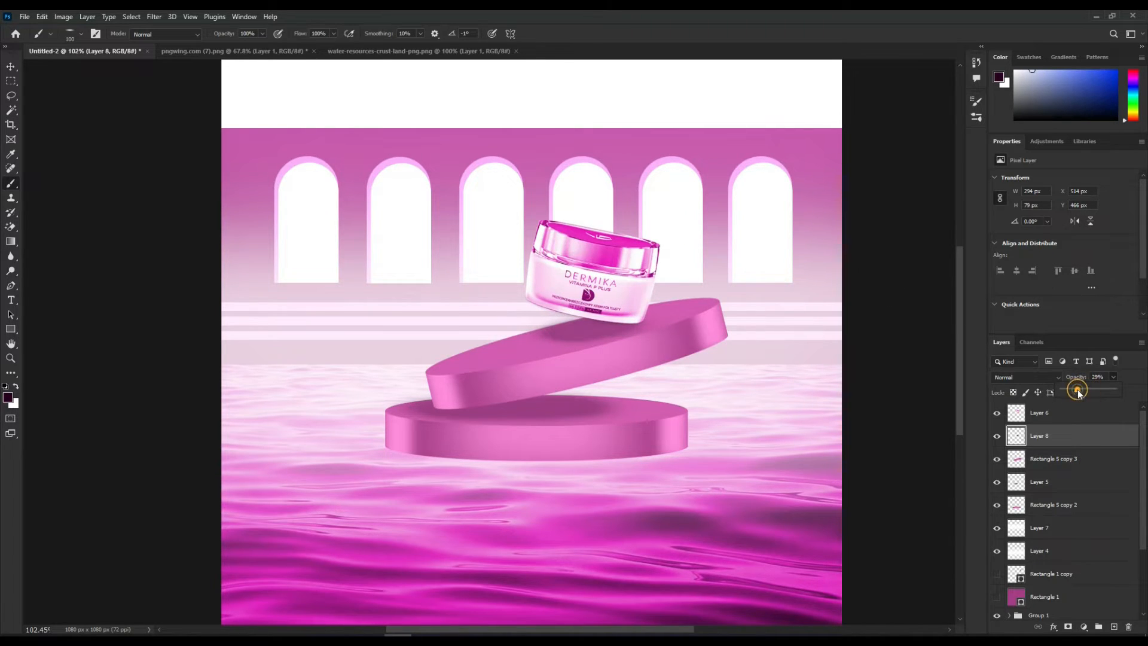
- Flatten the jar's shadow to about 61% height, rotate it to follow the disc's slope and position it under the jar
key(ctrl+t)
drag(601, 302, 600, 333)
drag(703, 299, 704, 300)
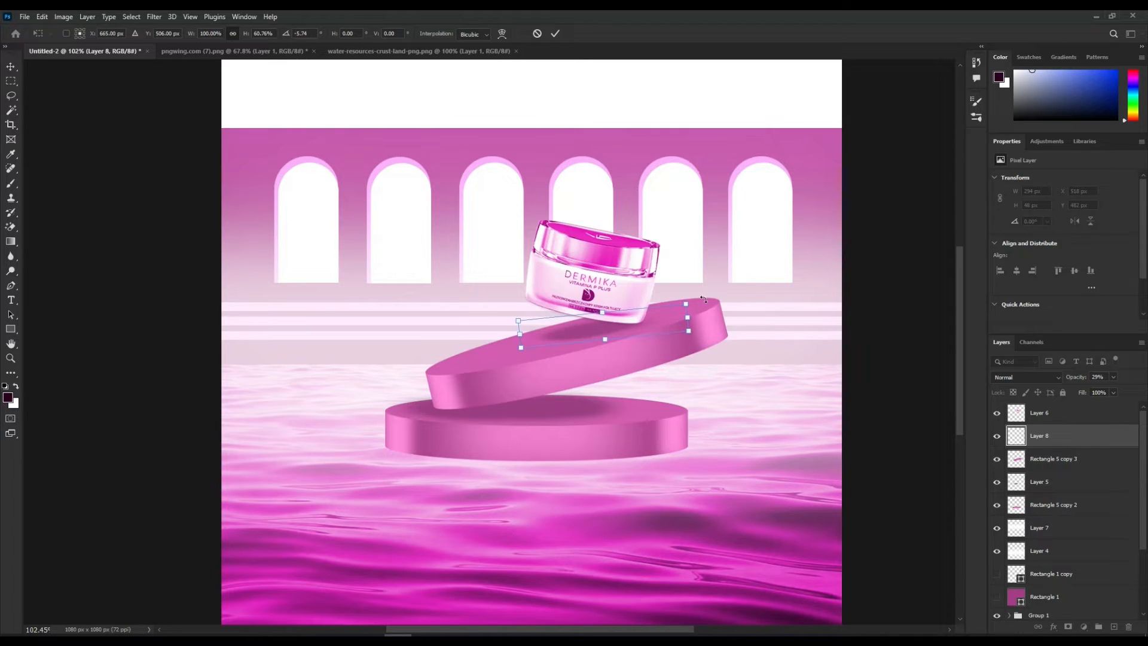
drag(604, 316, 616, 345)
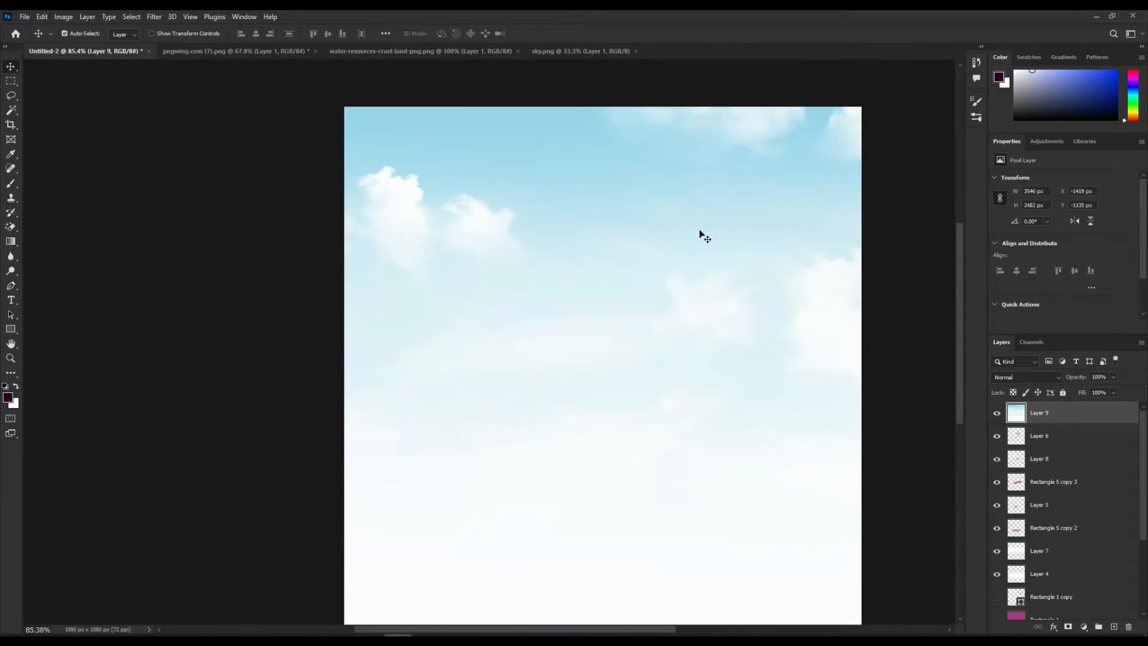
- Send the sky layer behind the wall and water, and shift it so its clouds show above the wall
scroll(1142, 474, up, 1)
key(ctrl+shift+bracketleft)
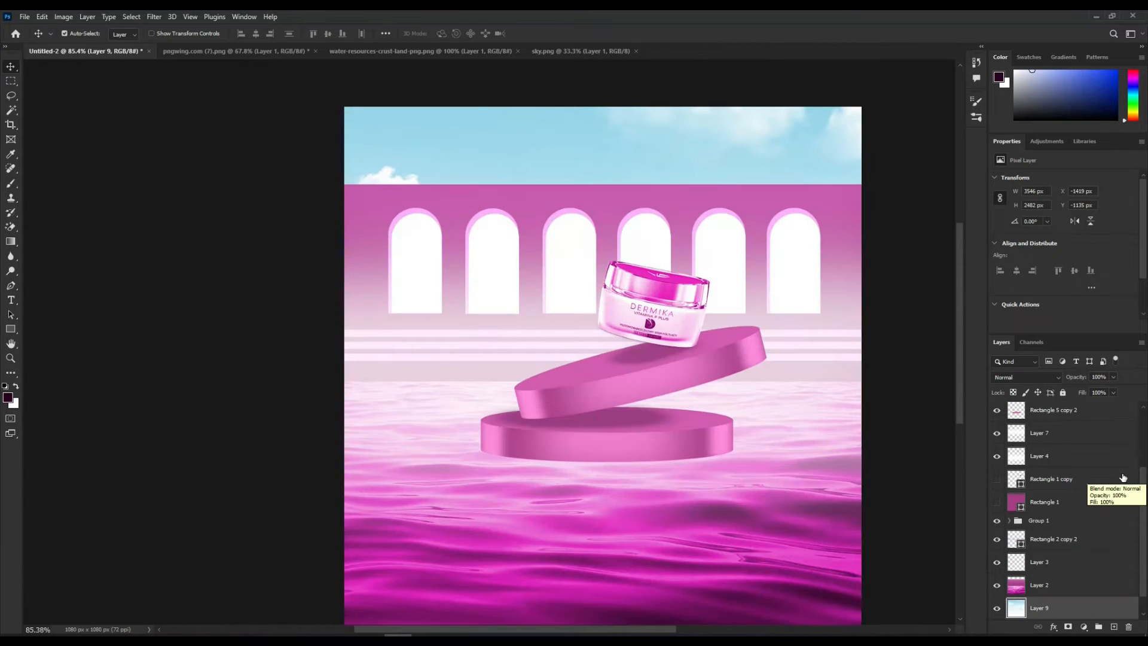
key(ctrl+t)
drag(820, 157, 825, 125)
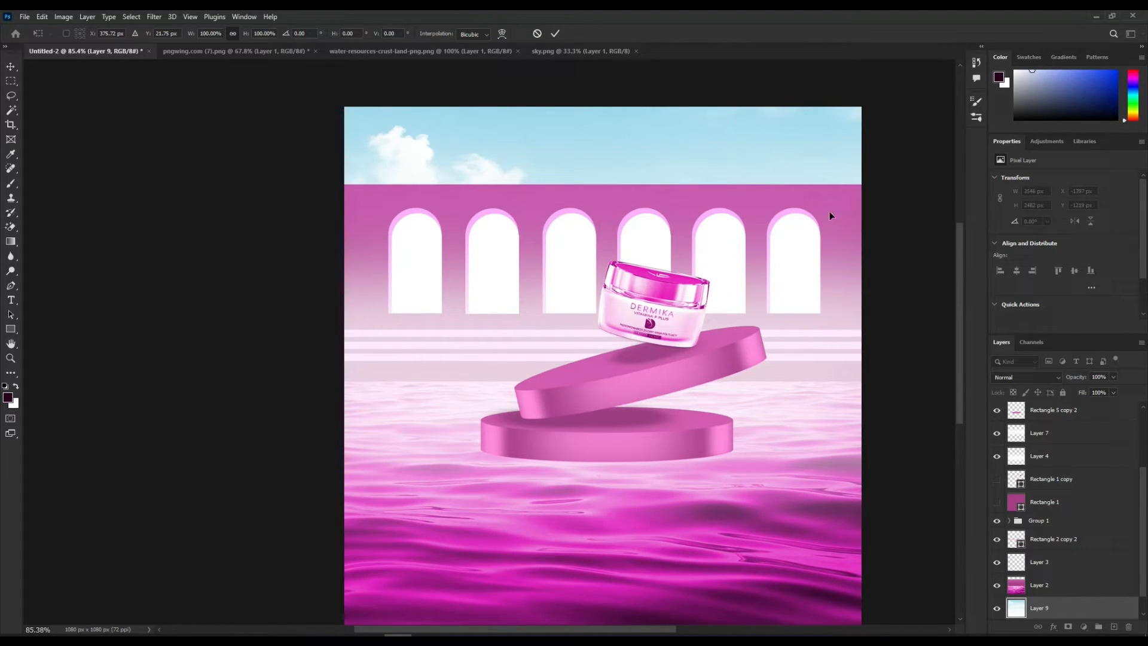
- Toggle the rectangle layers' visibility to check what they cover, and select Rectangle 2 copy 2
click(996, 479)
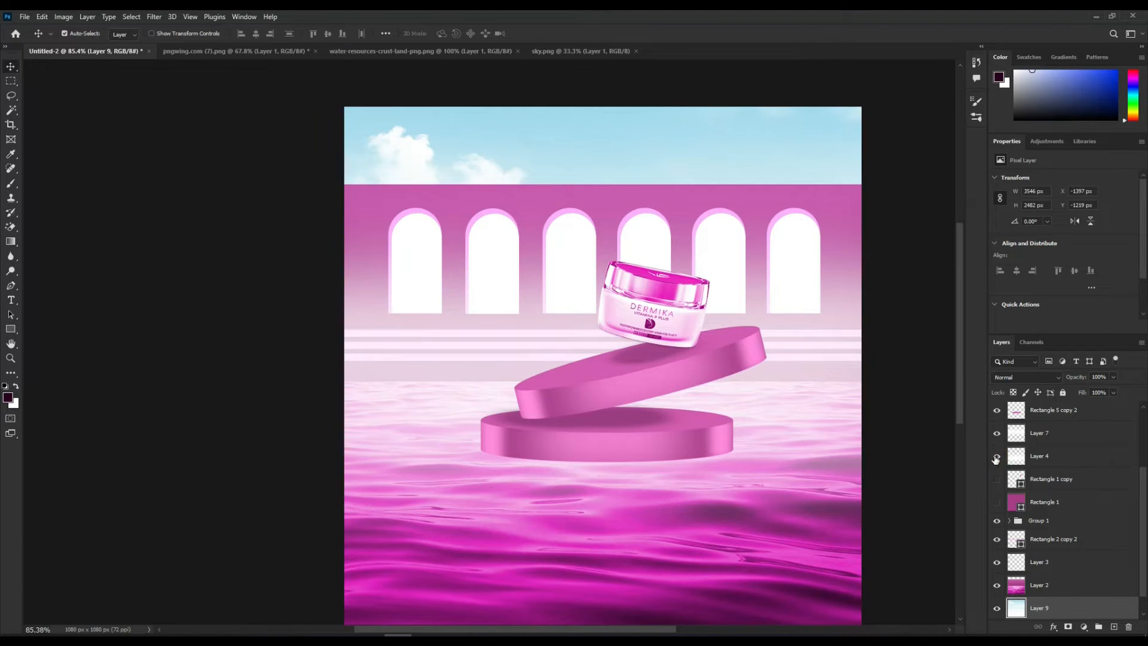
scroll(1040, 467, down, 1)
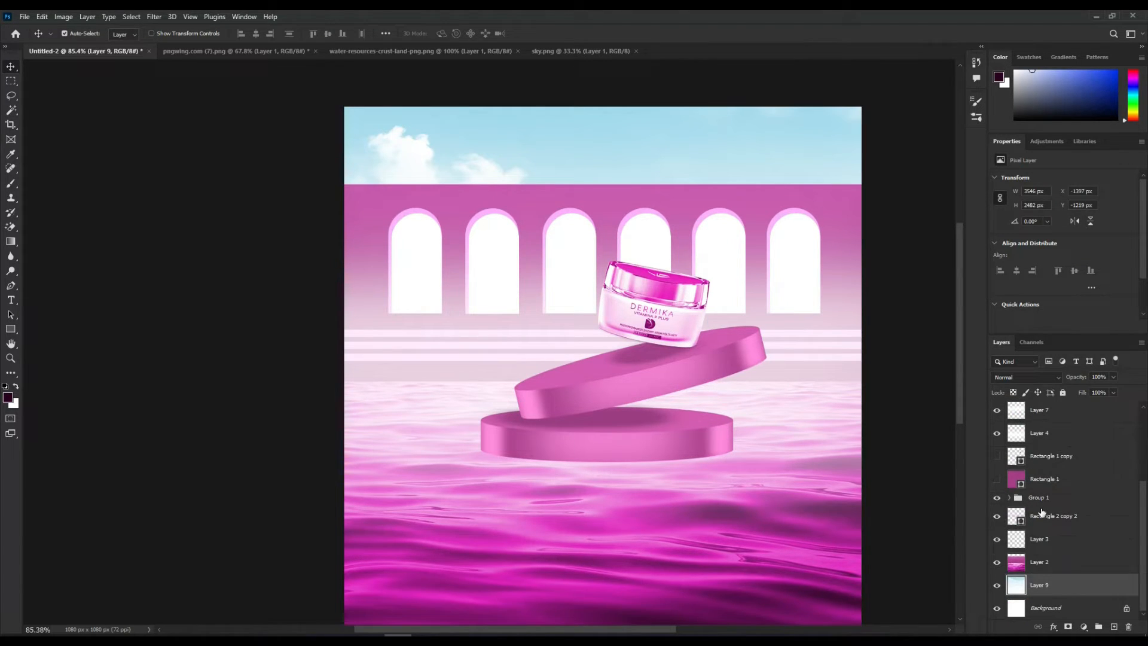
click(996, 517)
click(996, 518)
click(1075, 518)
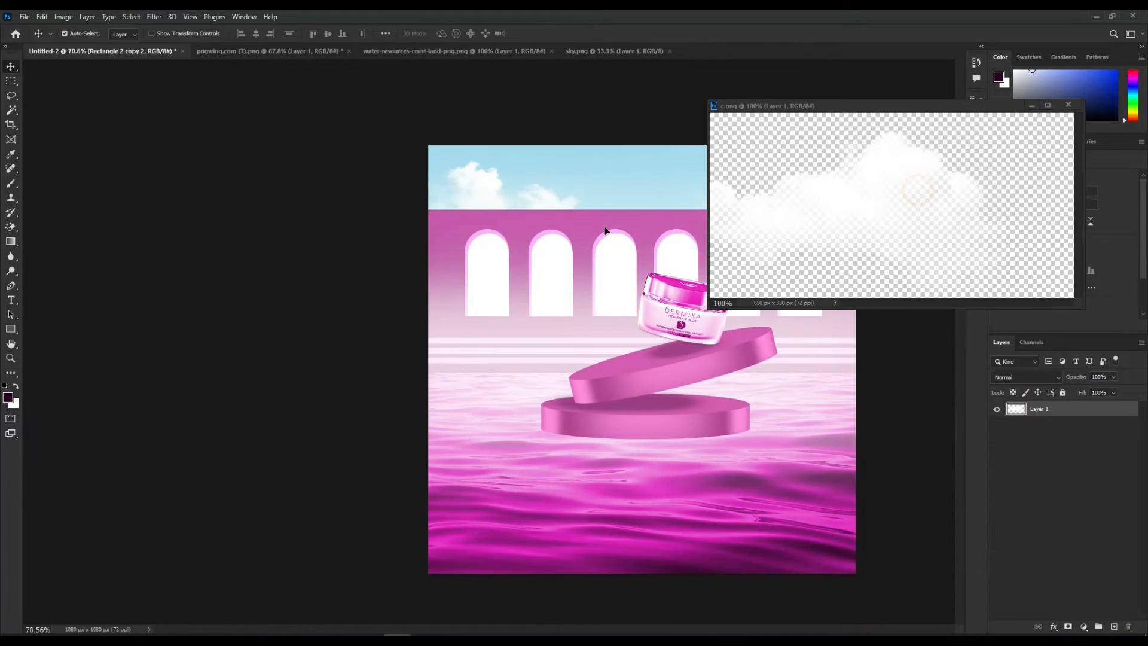
- Place the cloud from c.png in the composition and adjust it with Free Transform
drag(606, 234, 604, 332)
key(ctrl+t)
key(Return)
- Enlarge the duplicated cloud to 162.88% and position it over the discs and jar
key(ctrl+t)
drag(491, 365, 384, 392)
drag(521, 403, 730, 356)
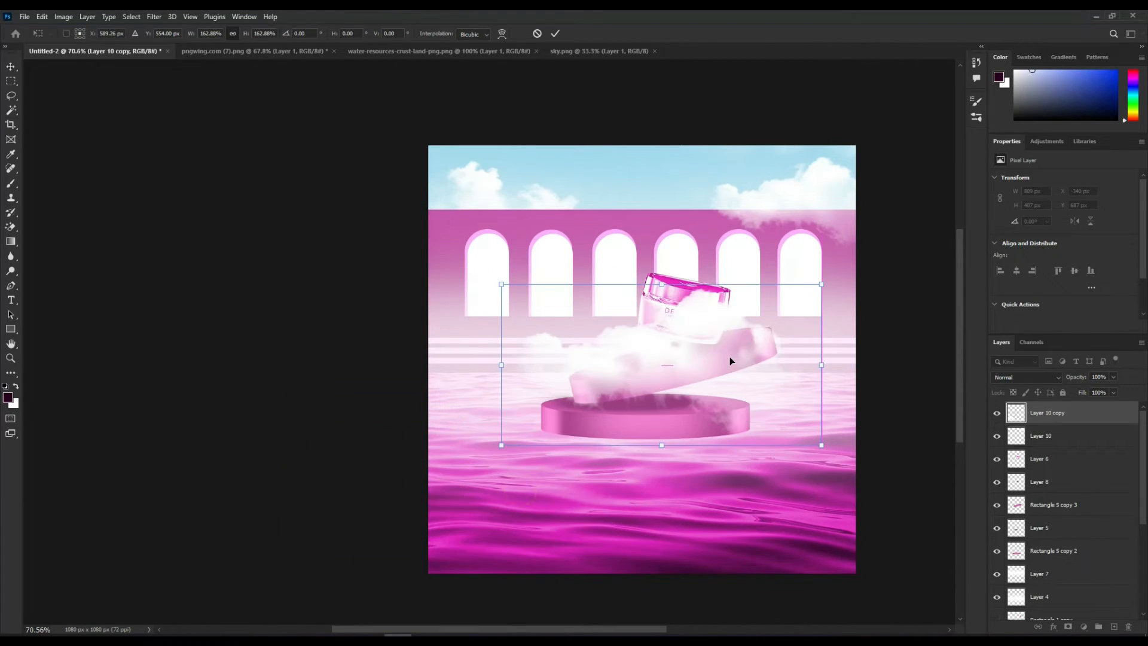
key(Return)
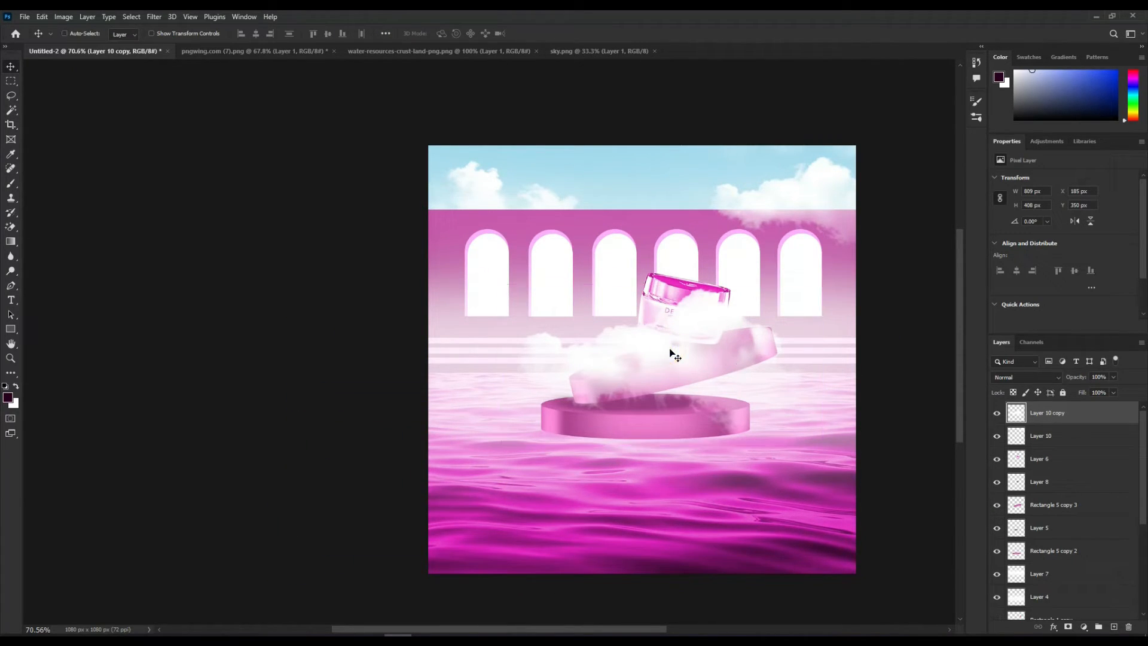
- Send the duplicated cloud backward behind the jar, discs and wall, directly beneath Rectangle 2 copy 2
key(ctrl+bracketleft)
key(ctrl+bracketleft)
key(ctrl+bracketleft)
key(ctrl+bracketleft)
key(ctrl+bracketleft)
key(ctrl+bracketleft)
key(ctrl+bracketleft)
key(ctrl+bracketleft)
key(ctrl+bracketleft)
key(ctrl+bracketleft)
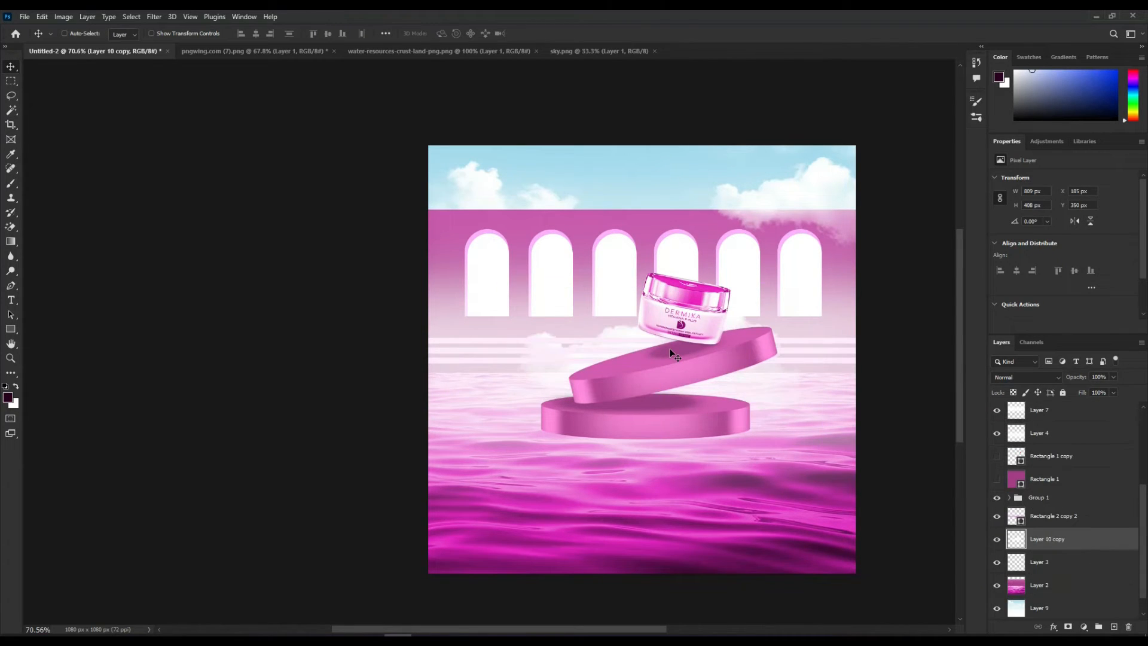
- Mirror the duplicated cloud horizontally, scale it to 116.31% and move it toward the right side behind the jar
key(ctrl+t)
drag(661, 284, 661, 257)
drag(614, 334, 651, 315)
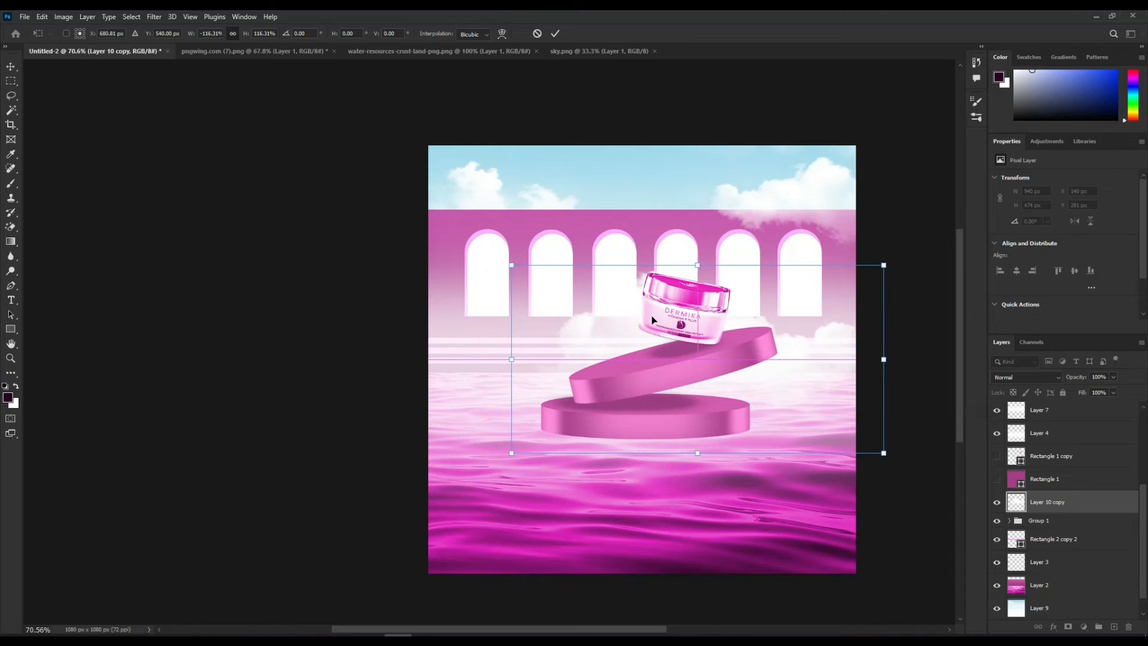
key(Return)
- Enlarge the cloud behind the jar to 1250 px wide, shift it slightly down and reduce its opacity to 16%
key(ctrl+t)
drag(511, 359, 390, 359)
mouse_move(571, 344)
mouse_down()
mouse_move(597, 363)
mouse_move(571, 363)
mouse_up()
key(Return)
click(1114, 377)
drag(1086, 392, 1085, 387)
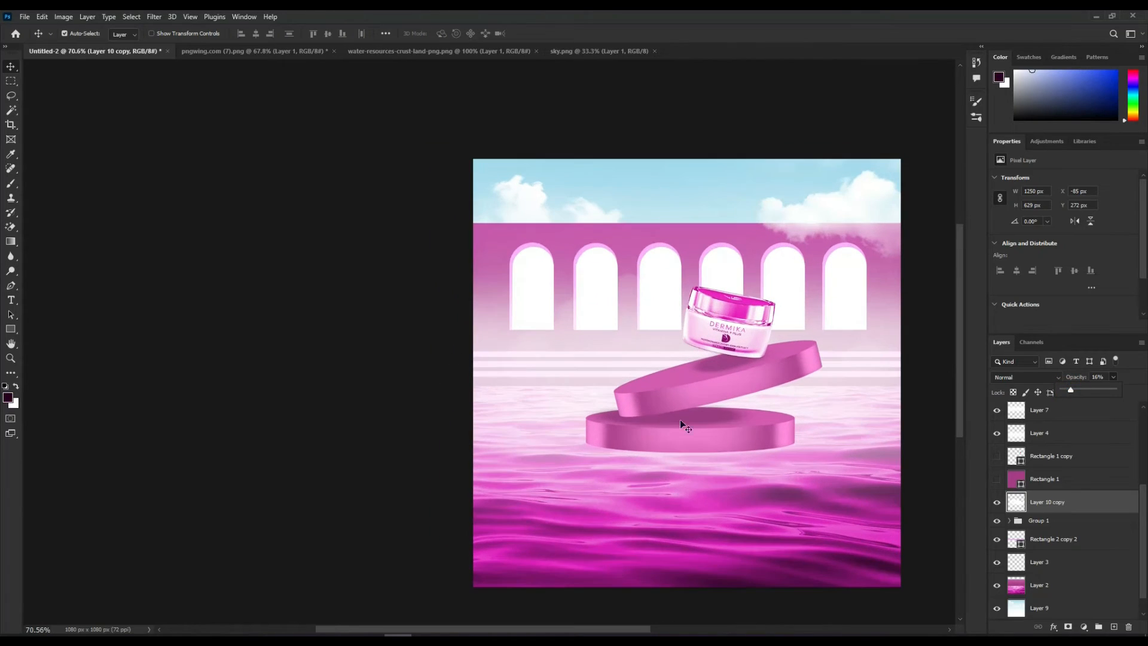
- Select the jar, both discs and their shadows and move them together slightly lower in the water
click(703, 414)
click(721, 363)
drag(734, 342, 743, 352)
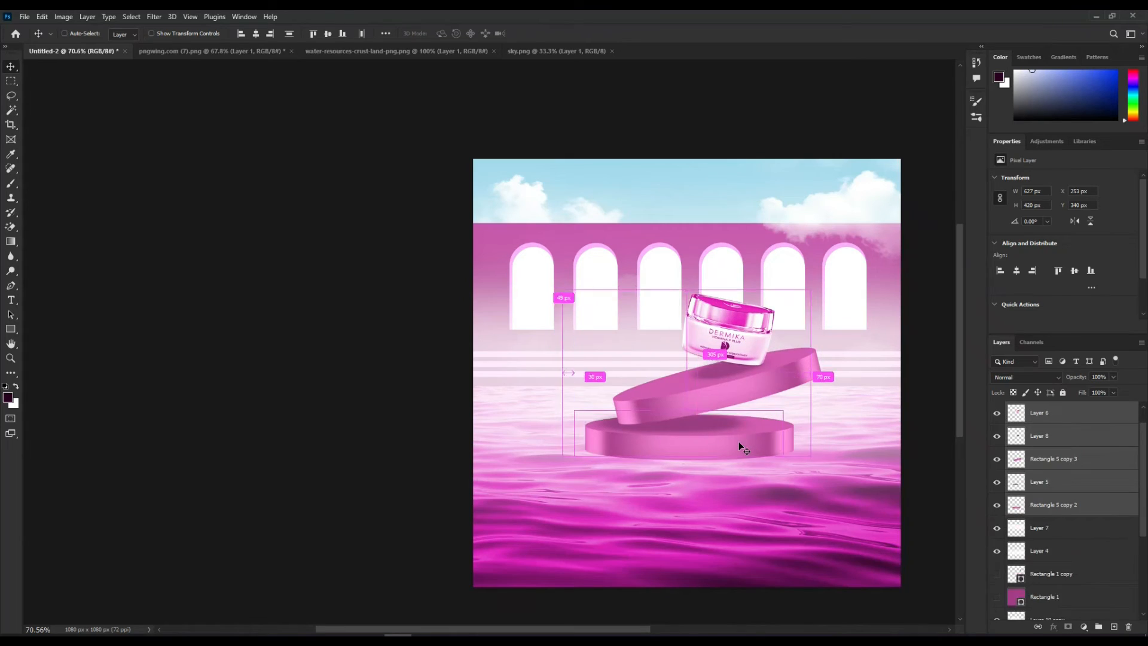
- On Layer 11, fill a 533 × 338 px rectangular selection below the lower disc with a dark-to-transparent gradient
key(m)
scroll(586, 363, down, 3)
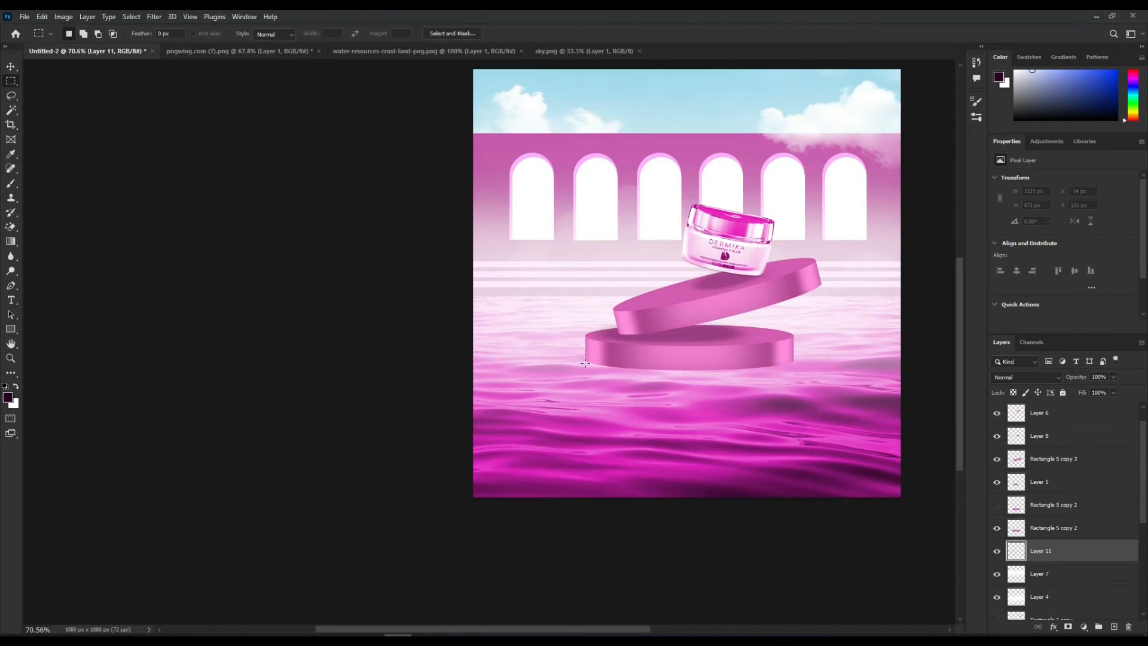
drag(585, 363, 799, 538)
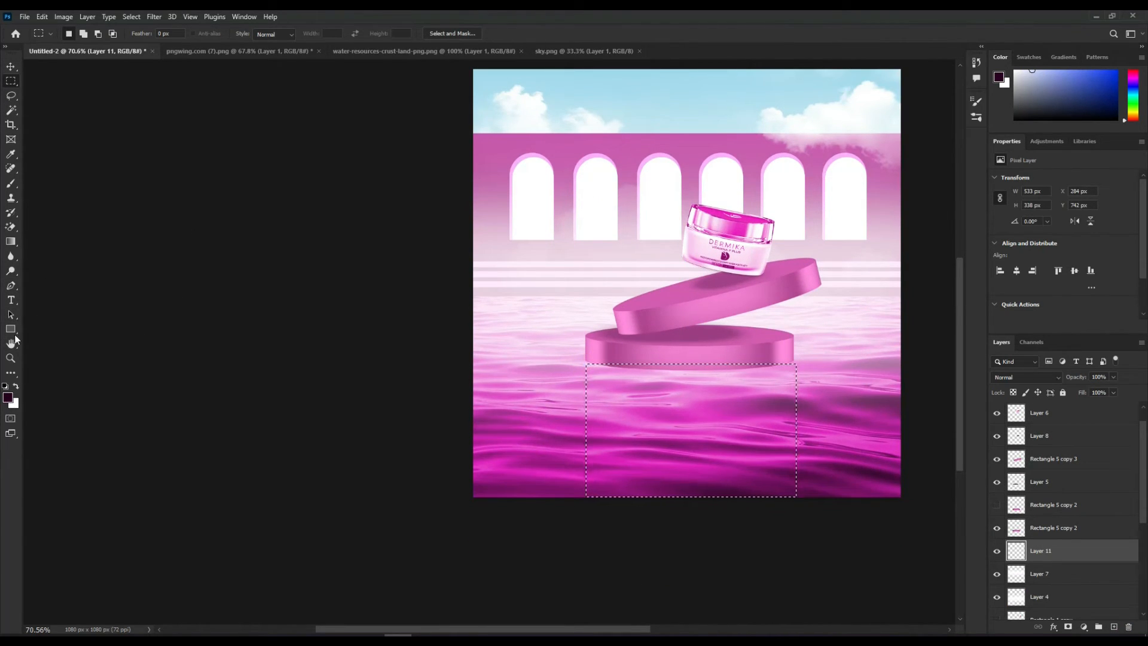
click(11, 241)
click(59, 239)
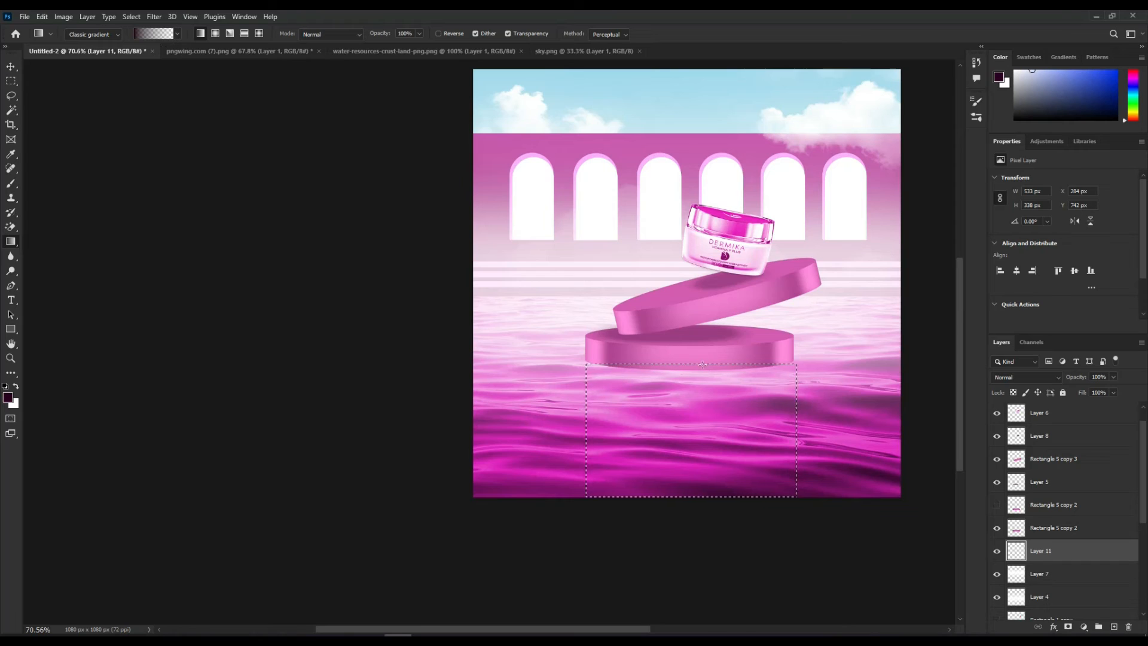
drag(702, 364, 701, 504)
- Spread the lower corners of the gradient shadow outward so it forms a trapezoid across the water
key(ctrl+t)
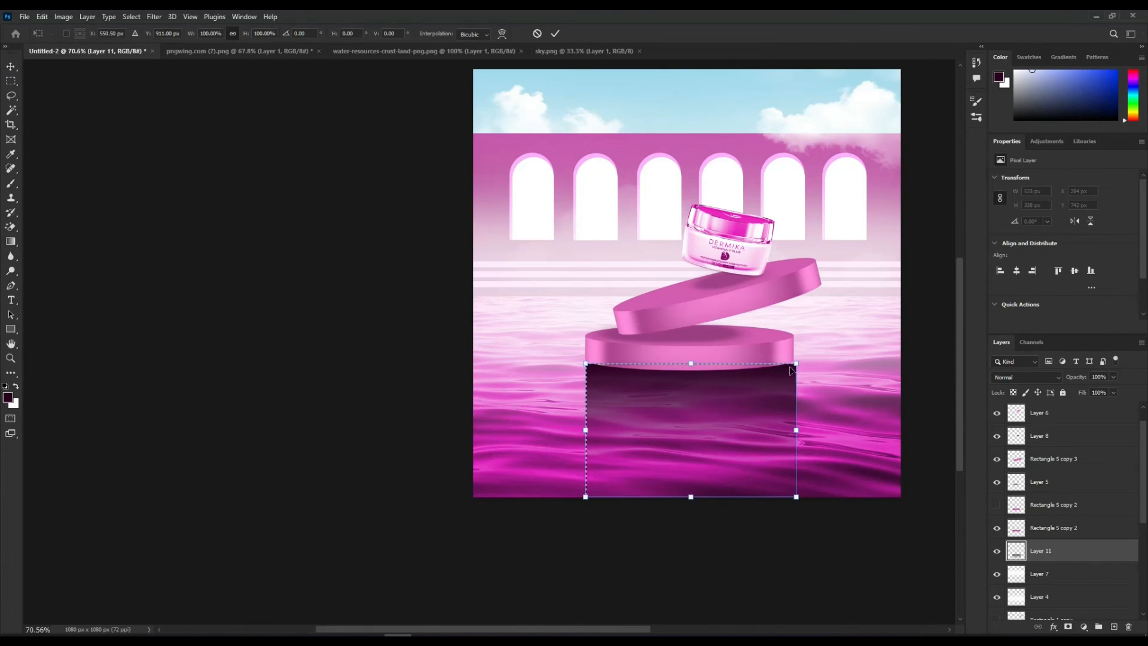
drag(585, 497, 521, 500)
drag(796, 496, 860, 500)
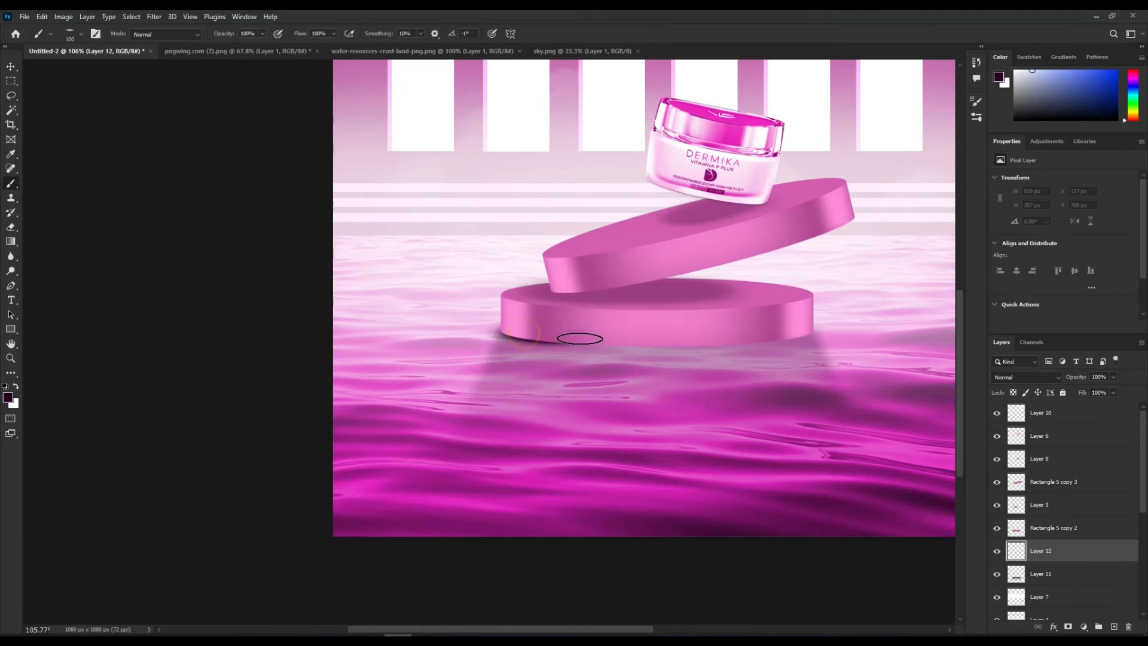
- On Layer 12, paint a soft dark contact shadow along the lower disc's bottom edge and set the layer's opacity to 34%
drag(579, 338, 578, 338)
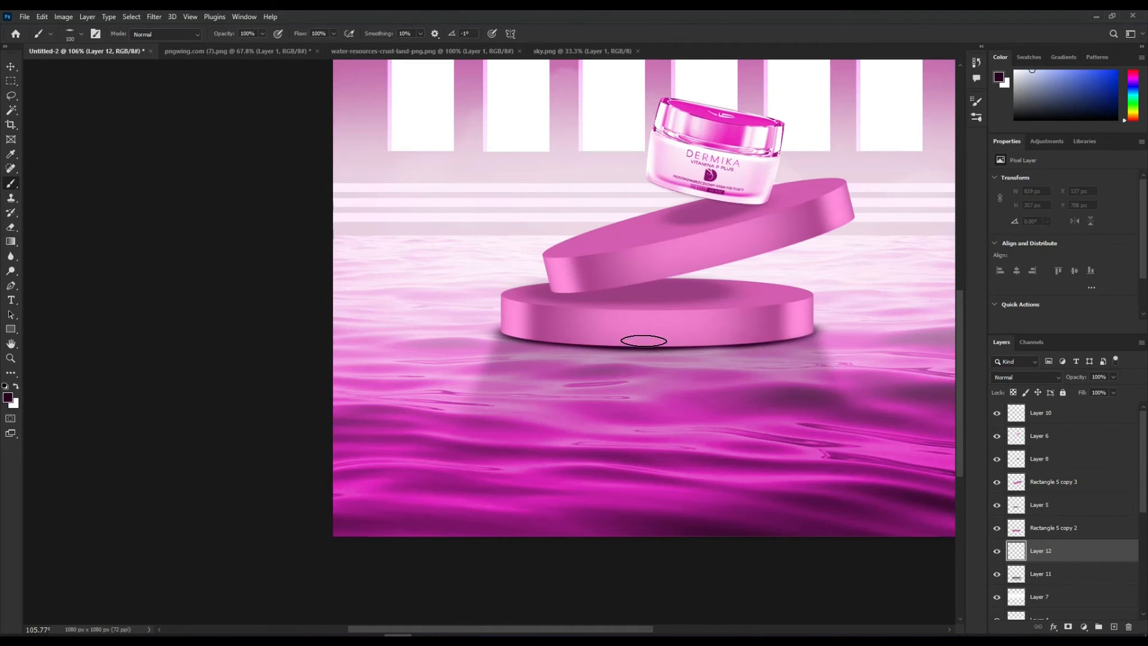
drag(1113, 377, 1082, 395)
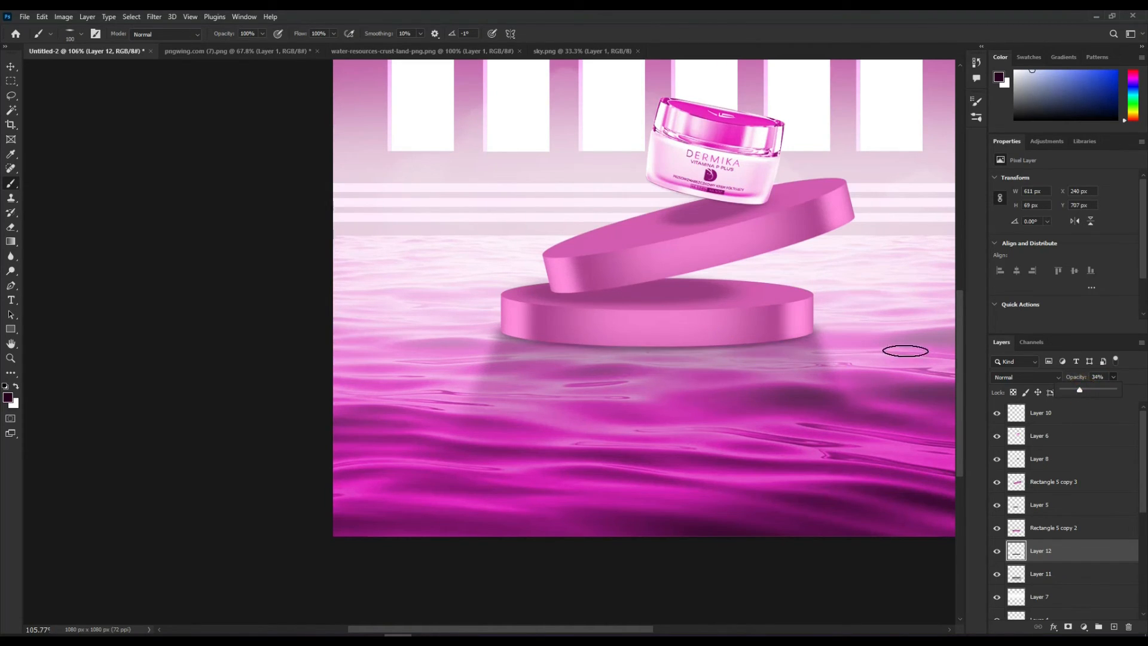
- Select the jar, both discs, their shadows and the Layer 12 contact shadow, raise them together about 20 px, and deselect them
key(v)
shift+click(693, 325)
shift+click(677, 291)
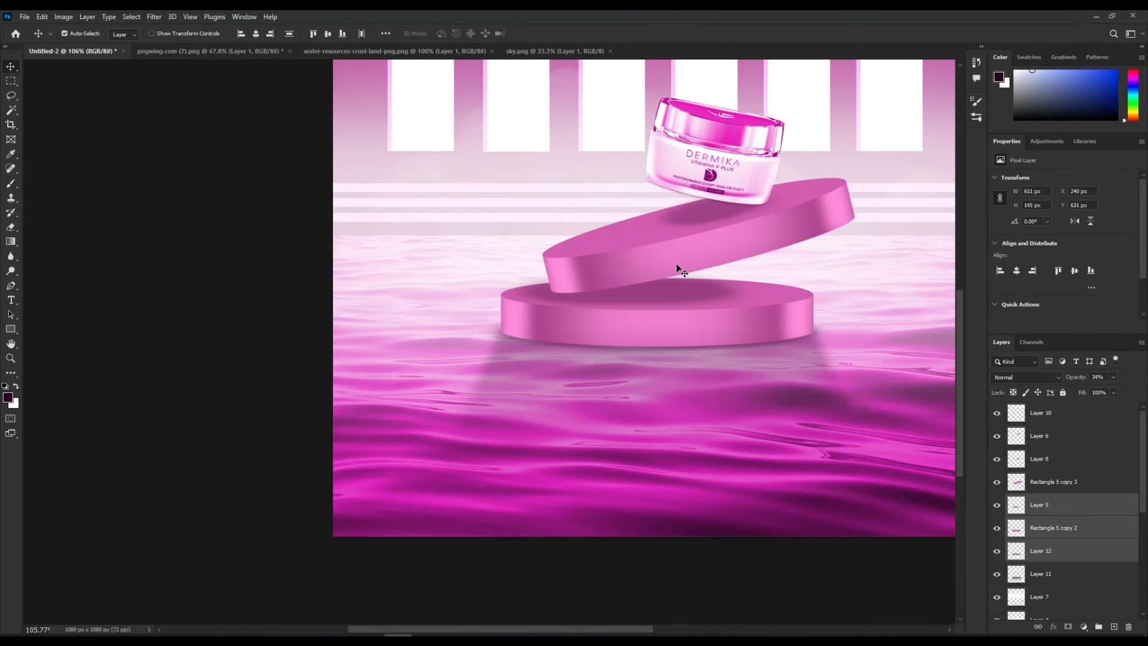
shift+click(678, 266)
shift+click(723, 170)
shift+click(721, 171)
key(shift+Up)
key(shift+Up)
key(shift+Up)
key(shift+Up)
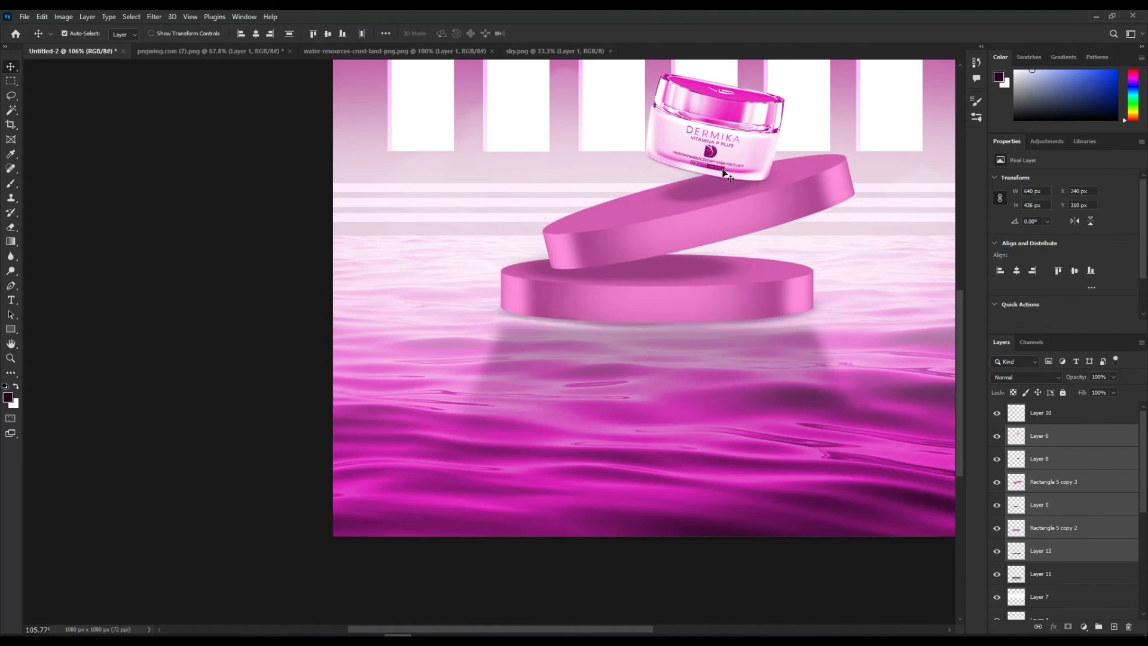
key(shift+Down)
key(shift+Down)
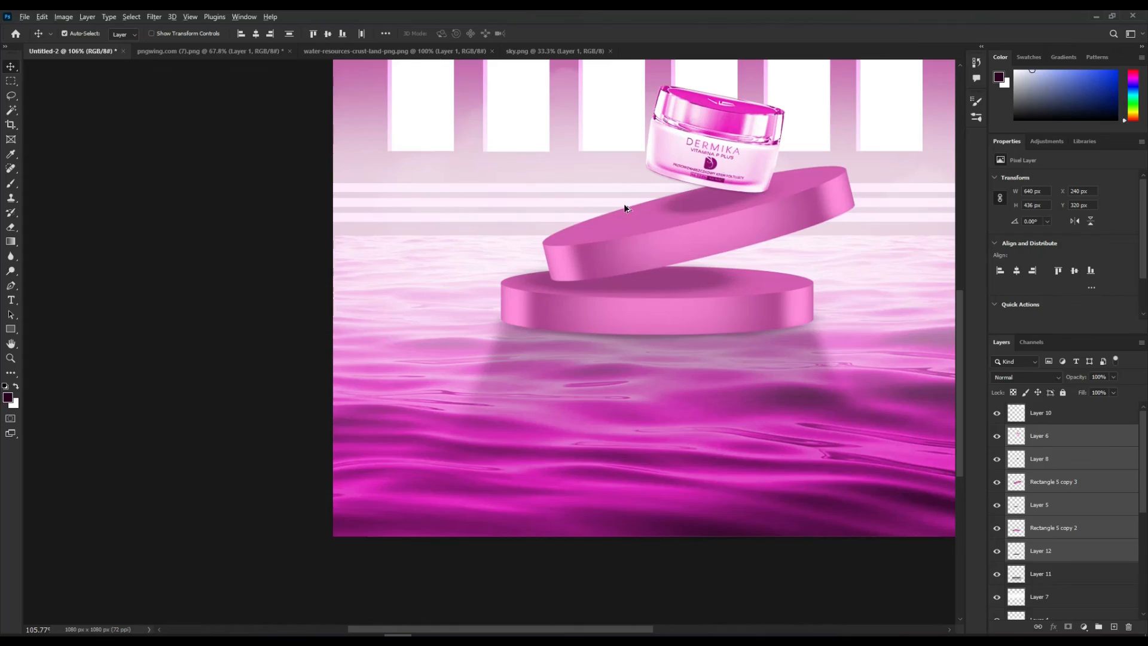
scroll(623, 204, down, 5)
click(907, 249)
scroll(638, 166, up, 4)
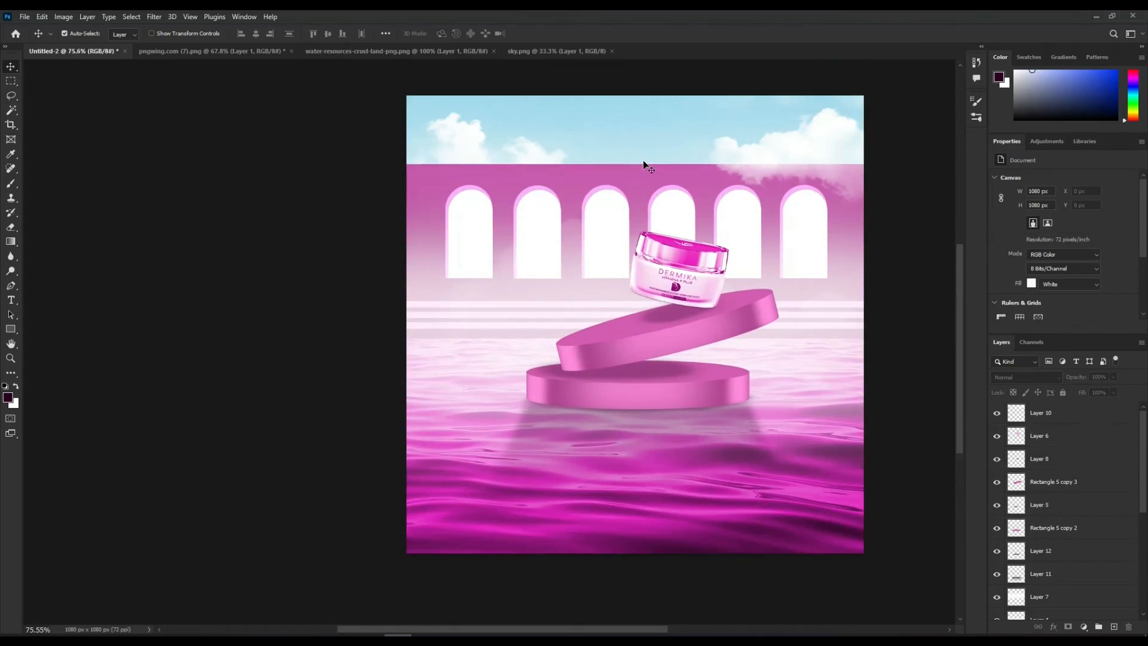